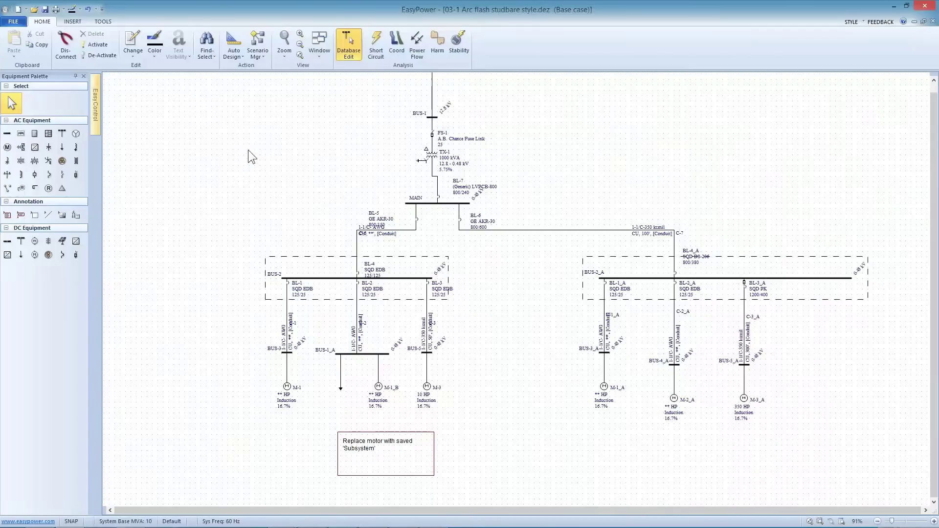
With Database Edit on, box-select BUS-2_A from cable C-7 down to motors M-1_A, M-2_A and M-3_A.
left_click_drag(247, 155, 268, 204)
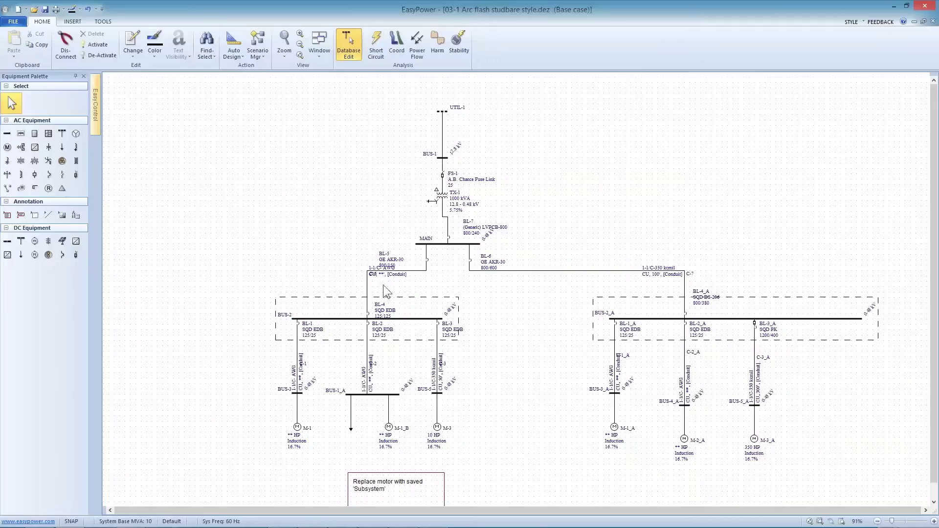
left_click_drag(523, 317, 769, 369)
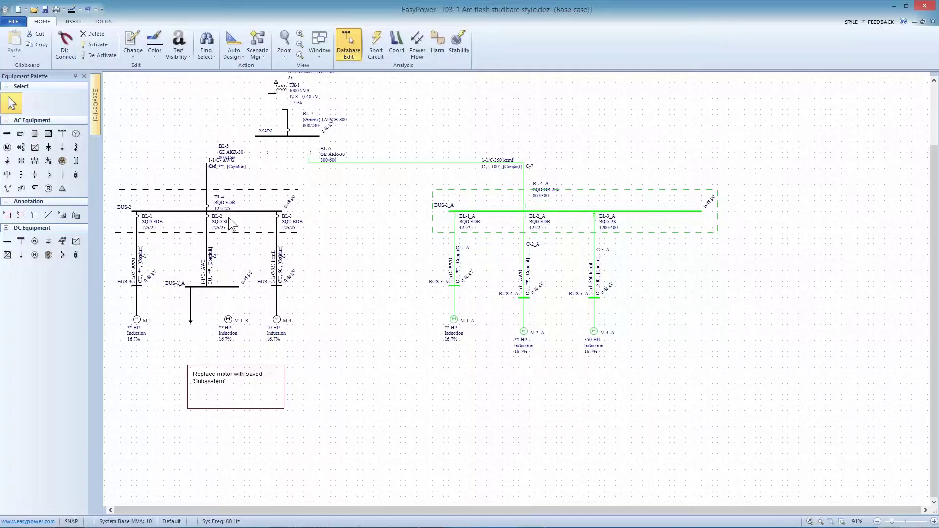
left_click(405, 129)
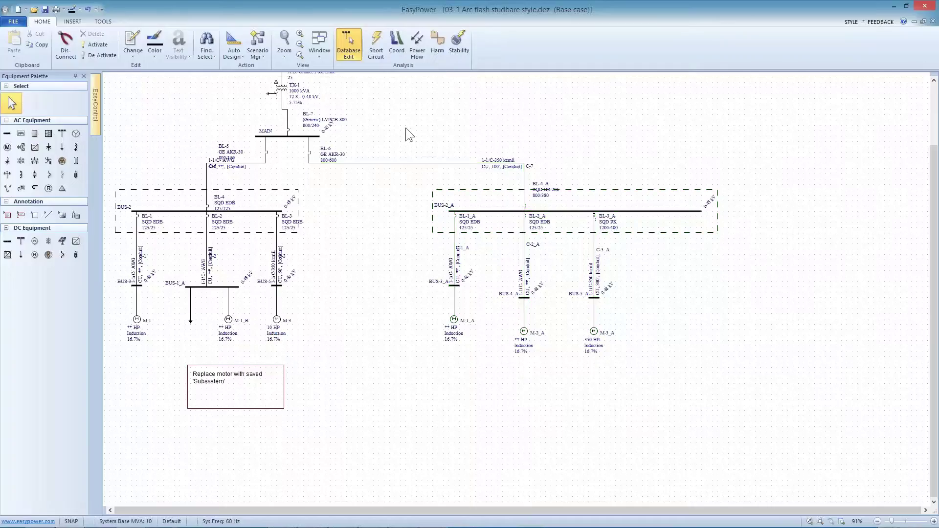
left_click_drag(416, 140, 427, 182)
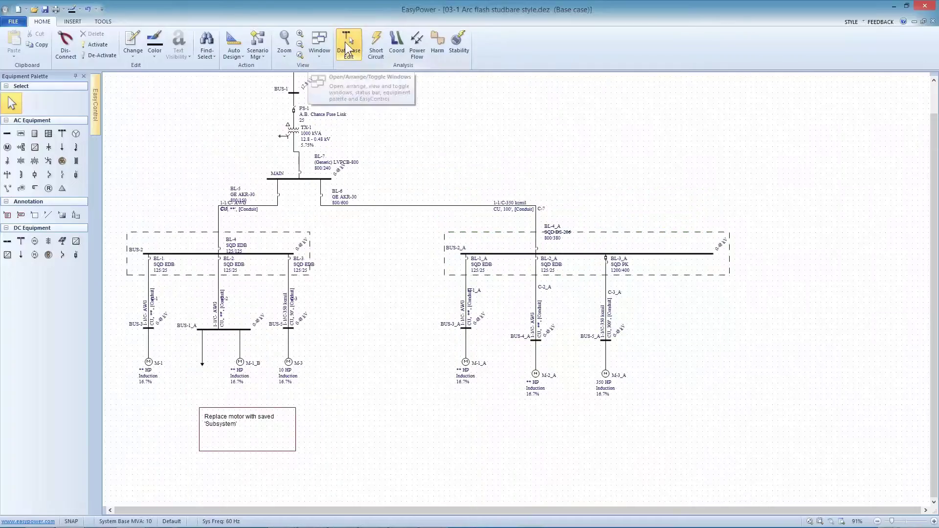
left_click(350, 45)
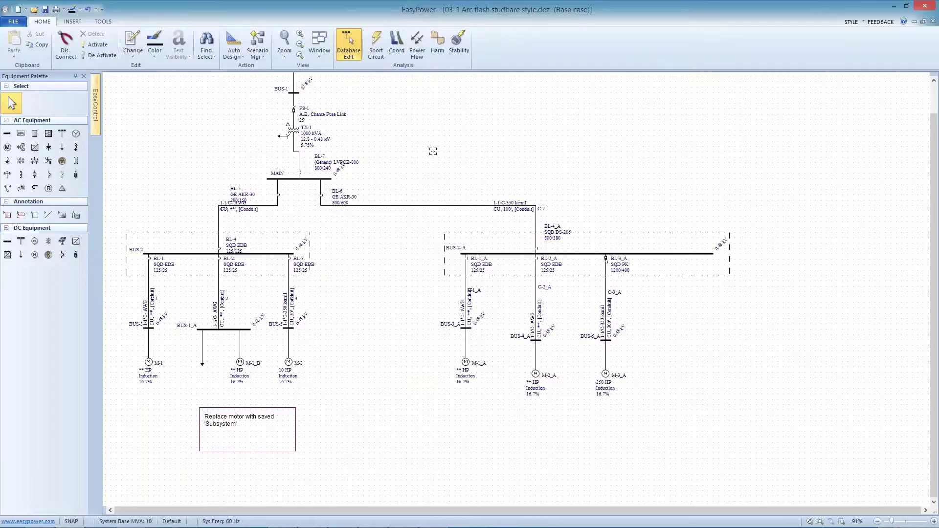
left_click_drag(424, 127, 759, 419)
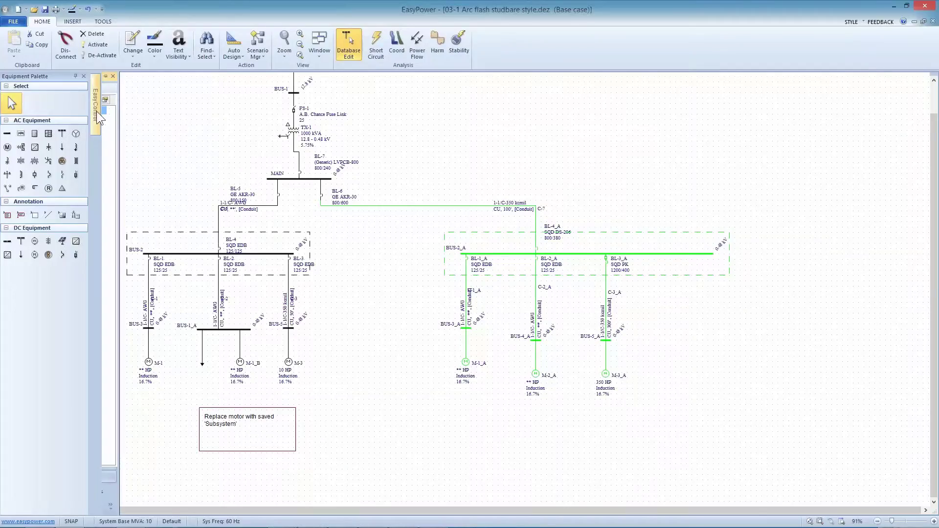
Make Drawing #1 from the selected BUS-2_A subsystem, then return to Main One-line and deselect.
mouse_move(96, 110)
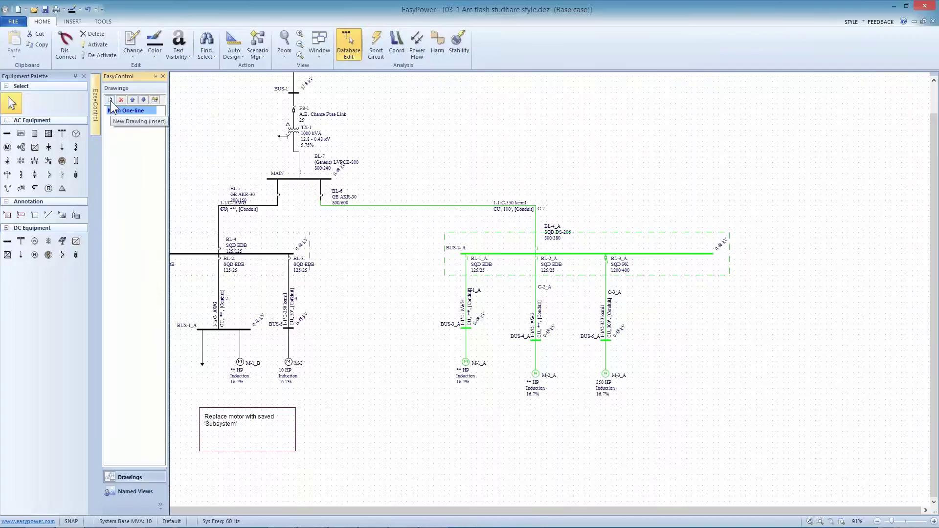
left_click(110, 100)
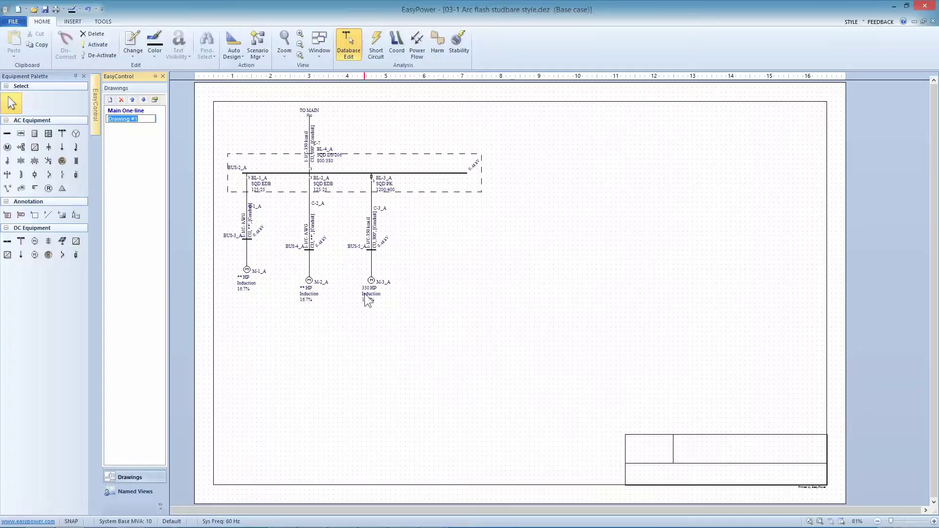
left_click(135, 111)
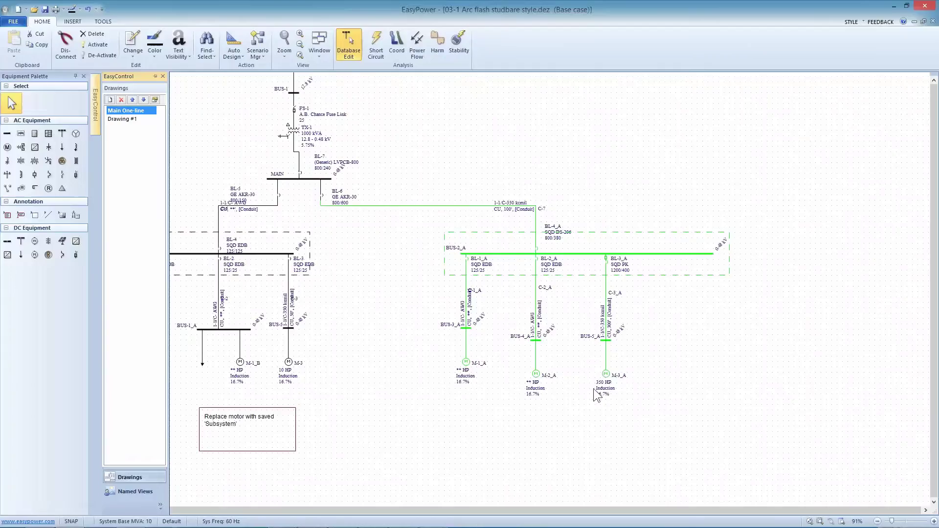
left_click(511, 397)
Box-select the BUS-2_A branch again, from cable C-7 on the MAIN bus to motors M-1_A–M-3_A.
scroll(512, 397, "up", 5)
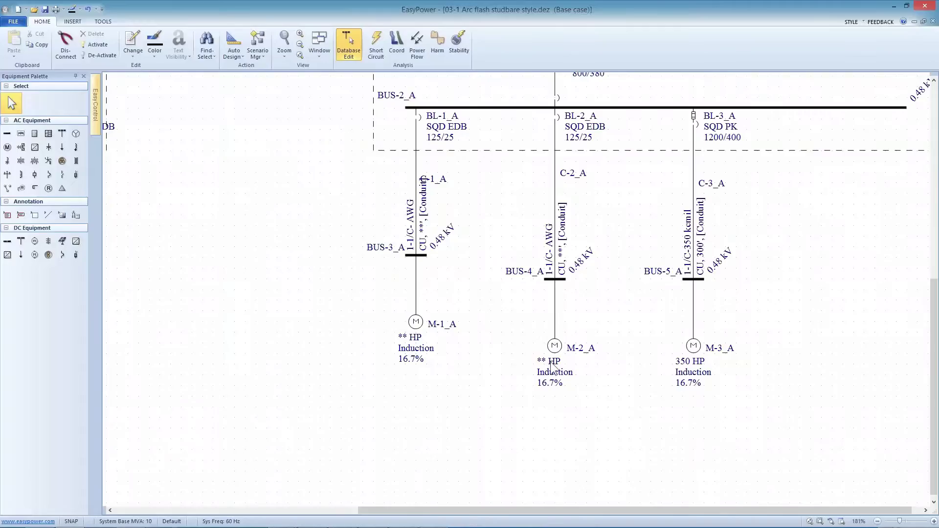
left_click_drag(504, 283, 524, 353)
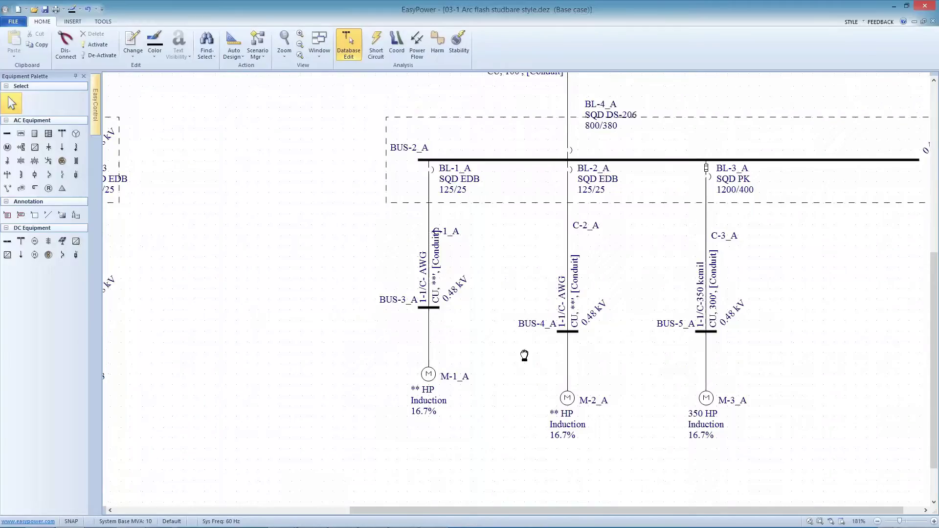
scroll(515, 314, "down", 4)
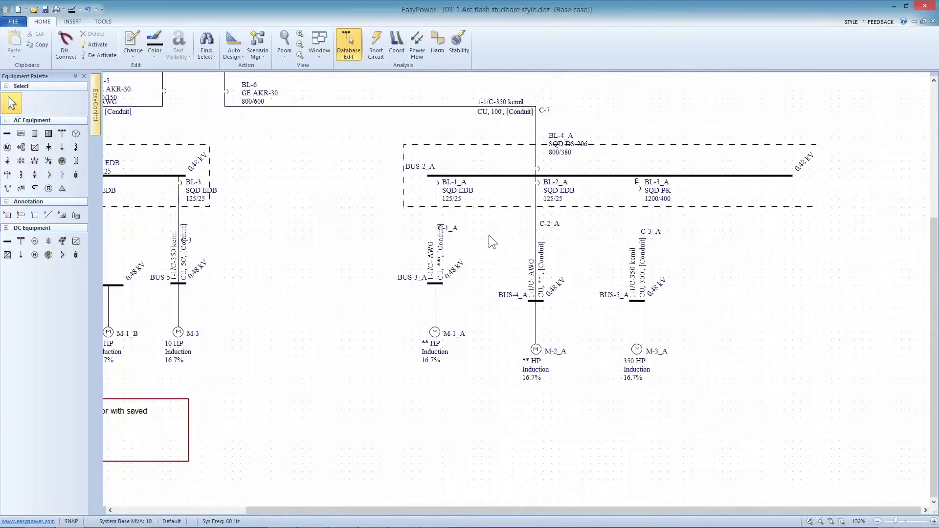
left_click_drag(488, 235, 493, 262)
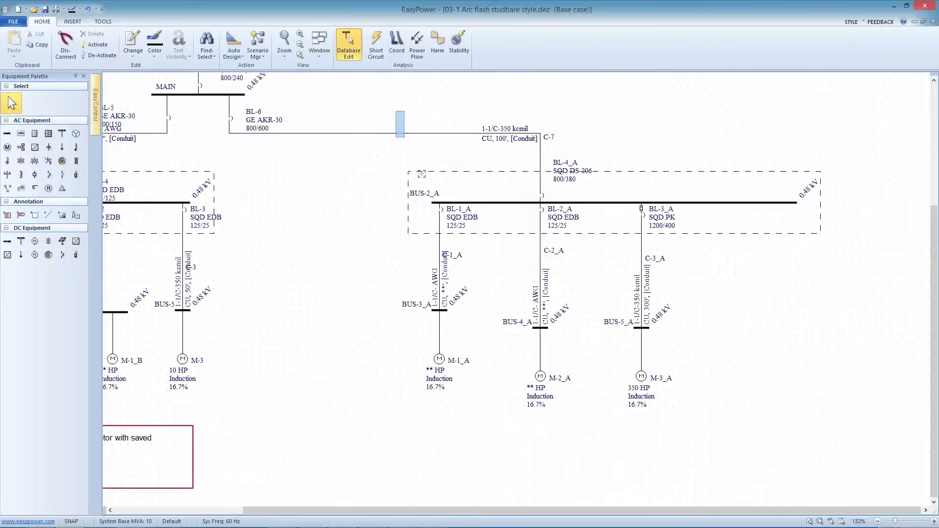
left_click_drag(421, 174, 838, 428)
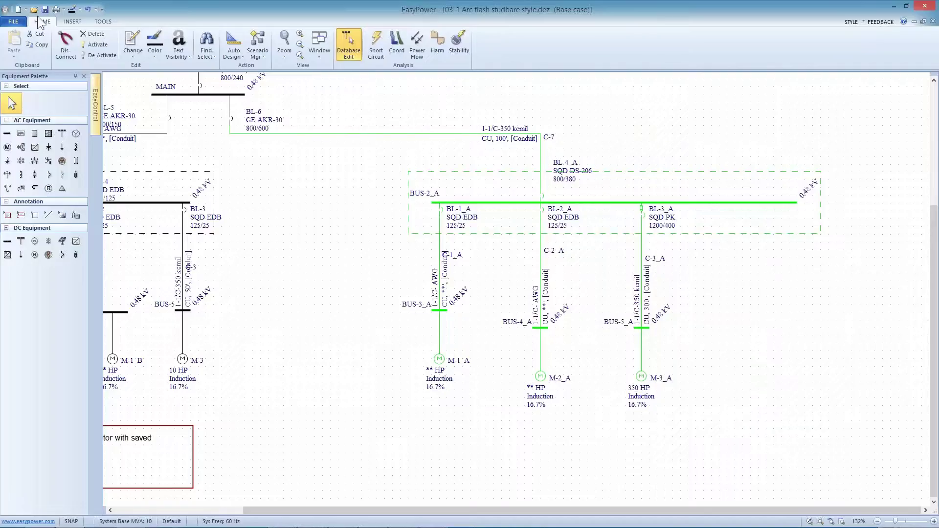
Open the Database Browser from FILE > Database to view the equipment Summary report.
left_click(13, 22)
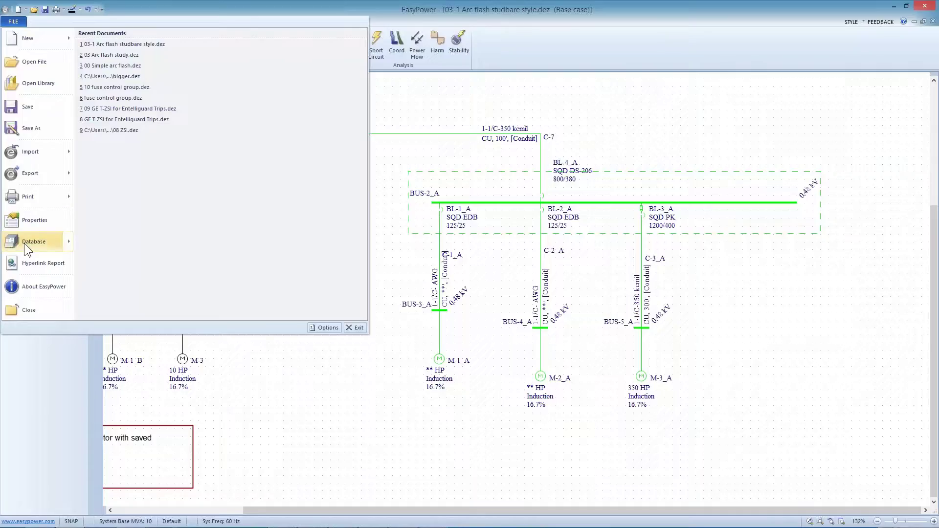
mouse_move(25, 243)
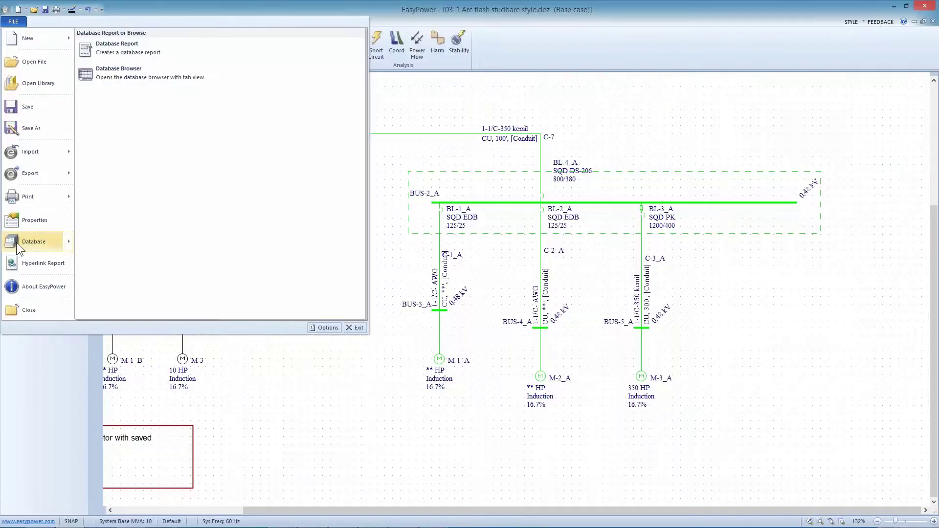
left_click(122, 75)
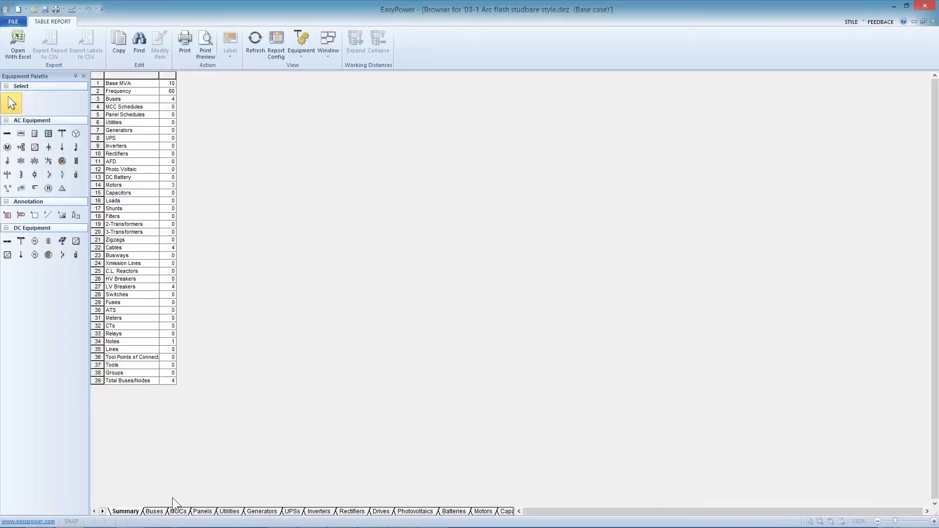
Look through the Buses, MCCs and Panels tables in the Database Browser.
left_click(154, 511)
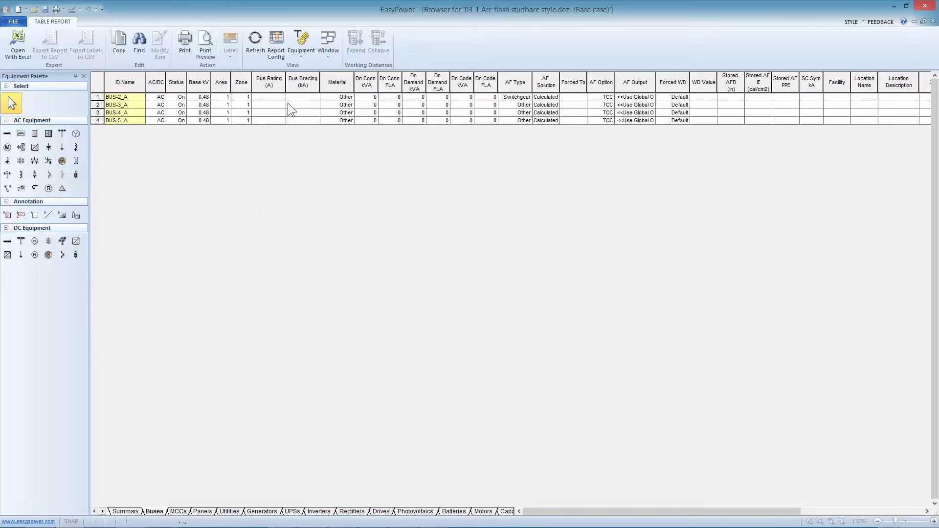
left_click(192, 509)
left_click(202, 511)
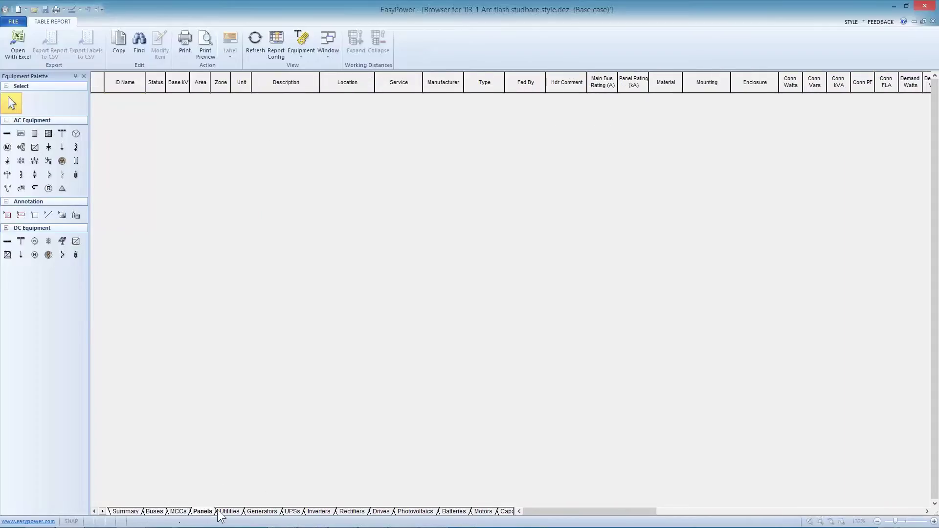
Scroll the sheet tabs and display the Cables table listing C-1_A, C-2_A, C-3_A and C-7.
double_click(103, 511)
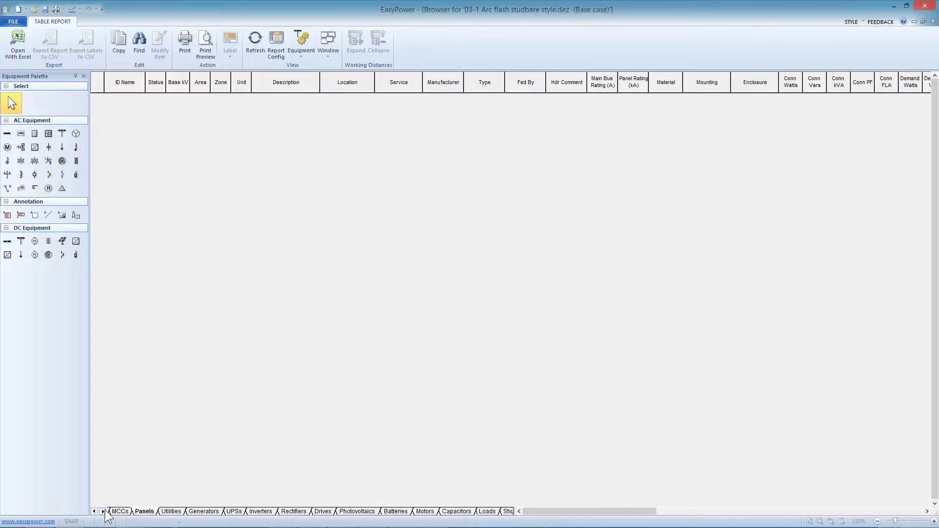
double_click(103, 511)
double_click(102, 511)
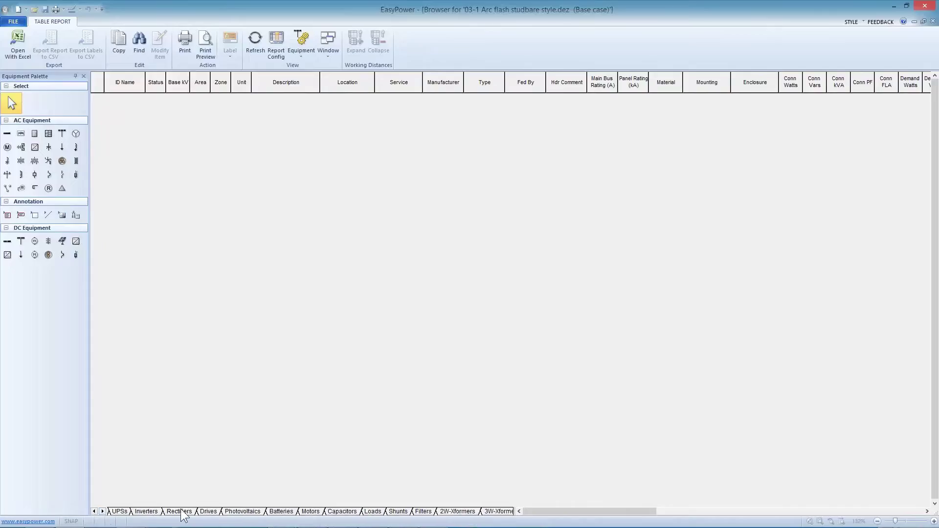
left_click(102, 512)
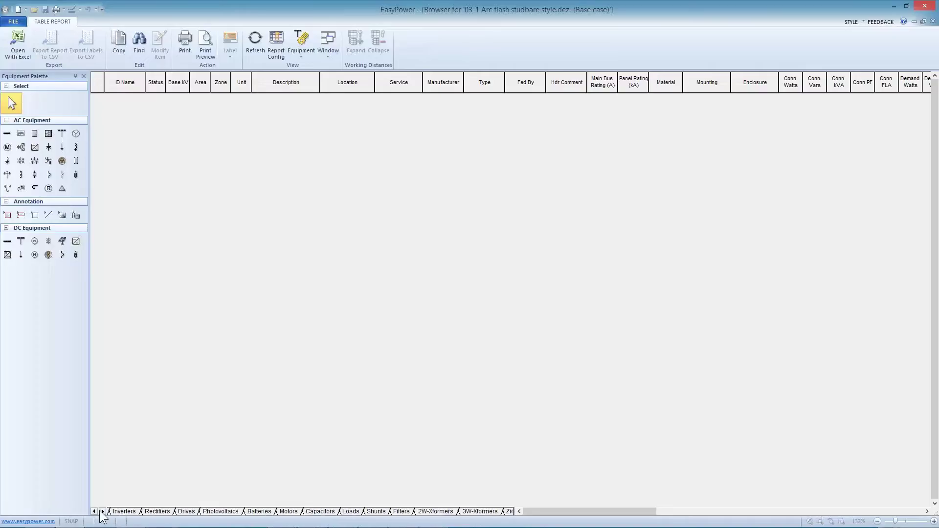
left_click(102, 511)
double_click(102, 511)
left_click(101, 512)
left_click(102, 511)
left_click(101, 511)
left_click(101, 512)
left_click(102, 511)
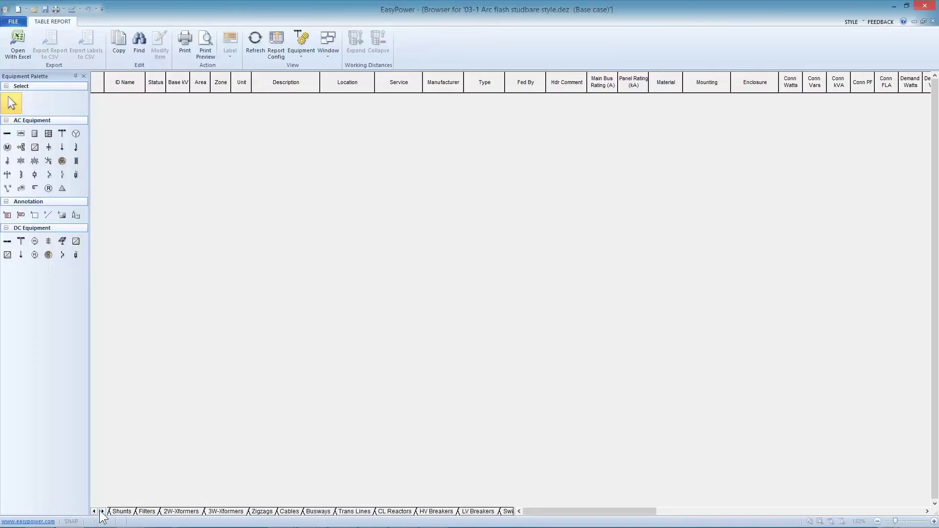
left_click(102, 512)
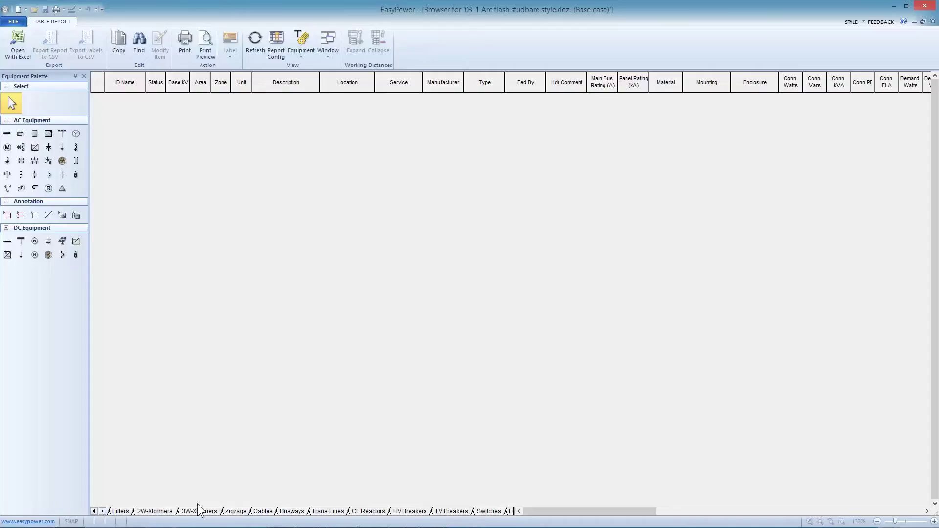
left_click(262, 512)
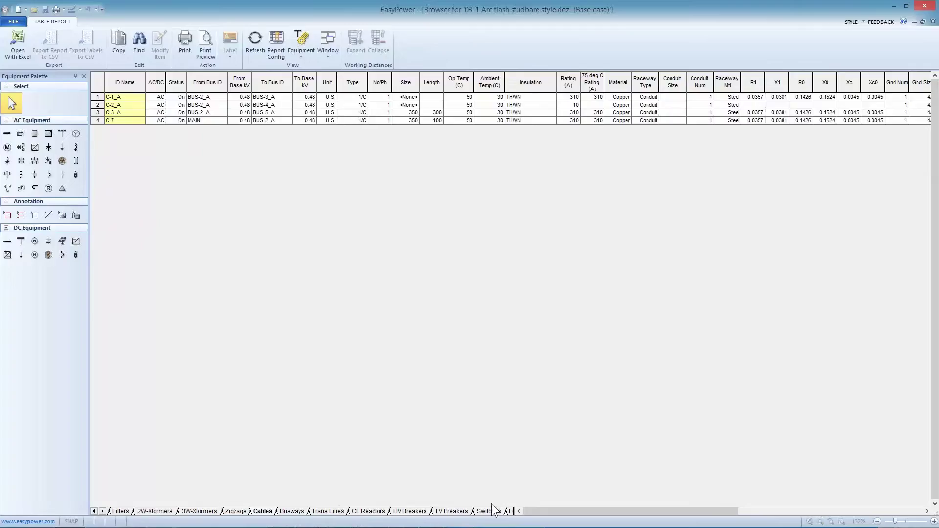
mouse_move(546, 509)
left_mouse_down()
mouse_move(683, 503)
mouse_move(541, 506)
left_mouse_up()
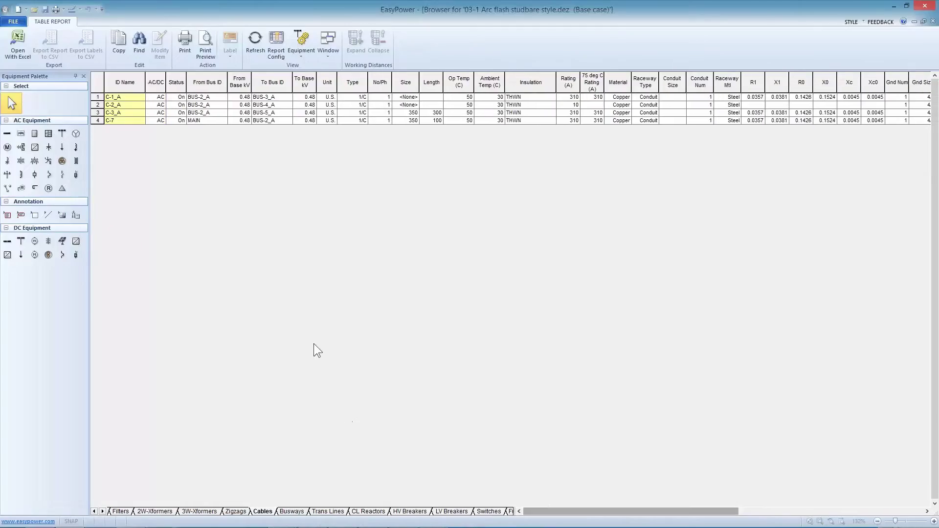
Export the Cables table to Excel, move the spreadsheet aside, and close the Database Browser.
left_click(19, 40)
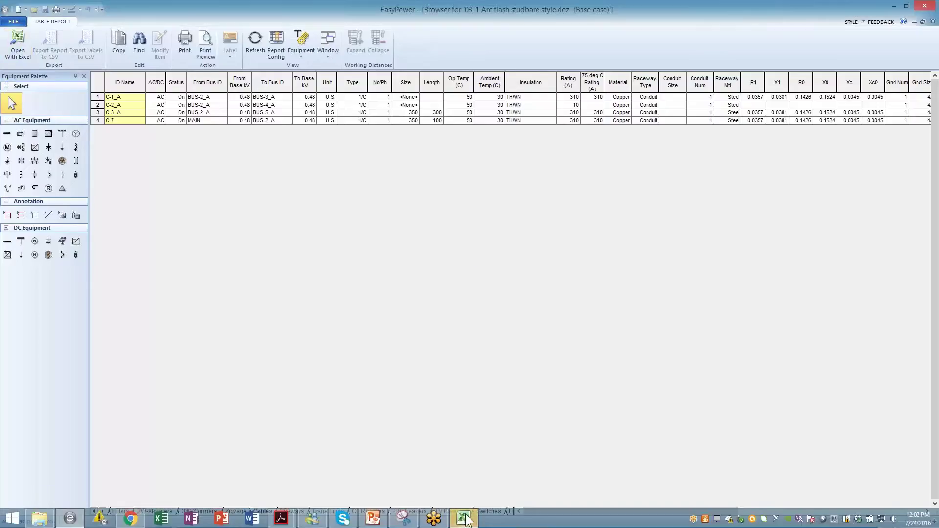
left_click(463, 518)
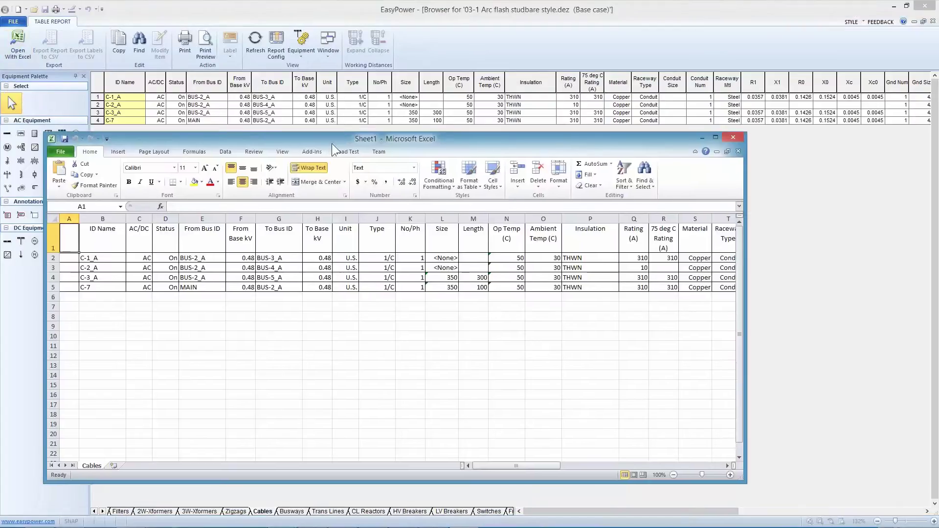
left_click_drag(331, 143, 938, 162)
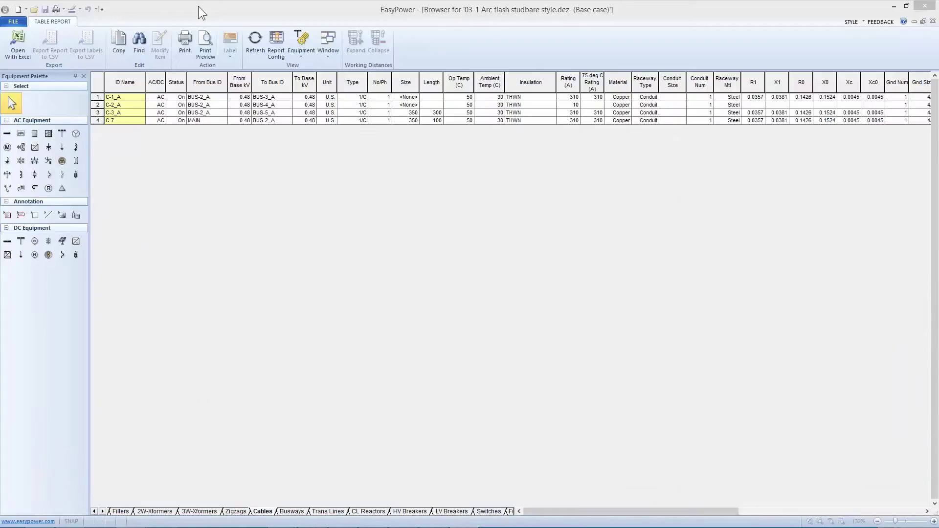
left_click(15, 22)
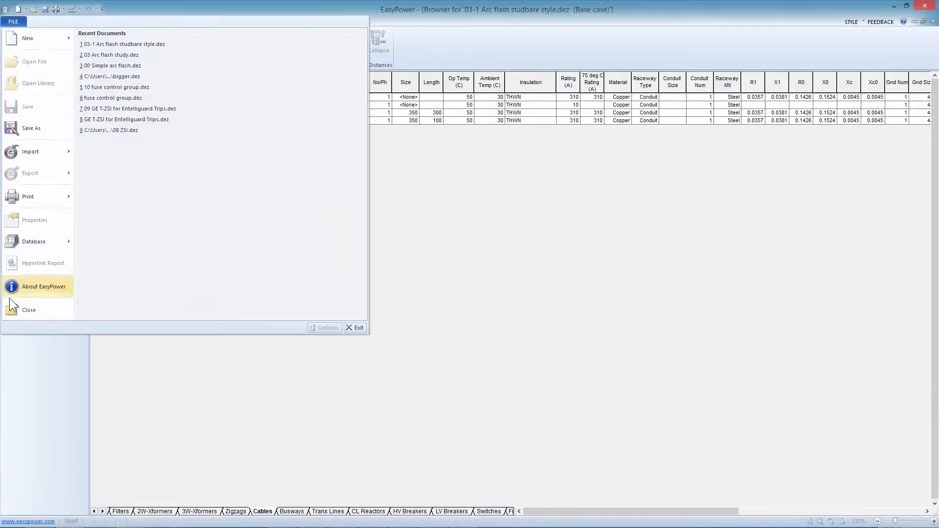
left_click(16, 309)
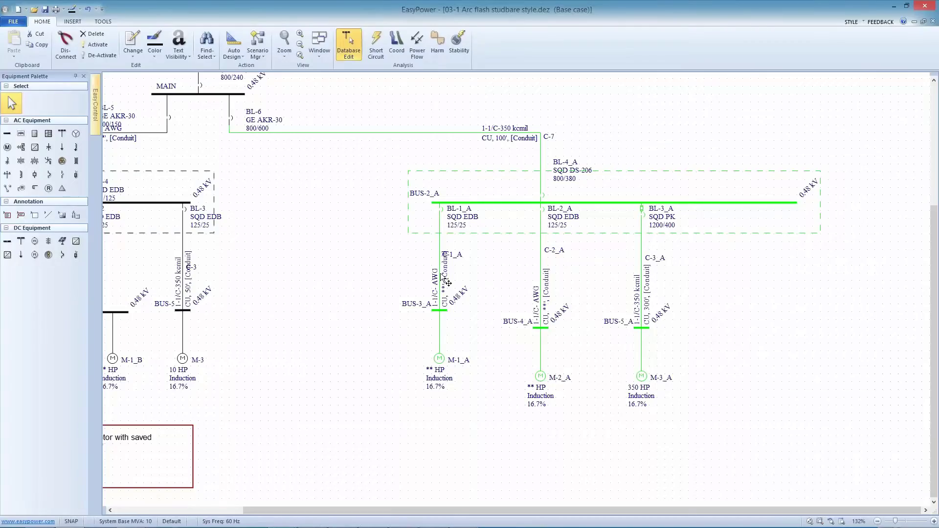
Place a new cable C-4 below BUS-2_A and open its Cable Data dialog.
left_click(491, 276)
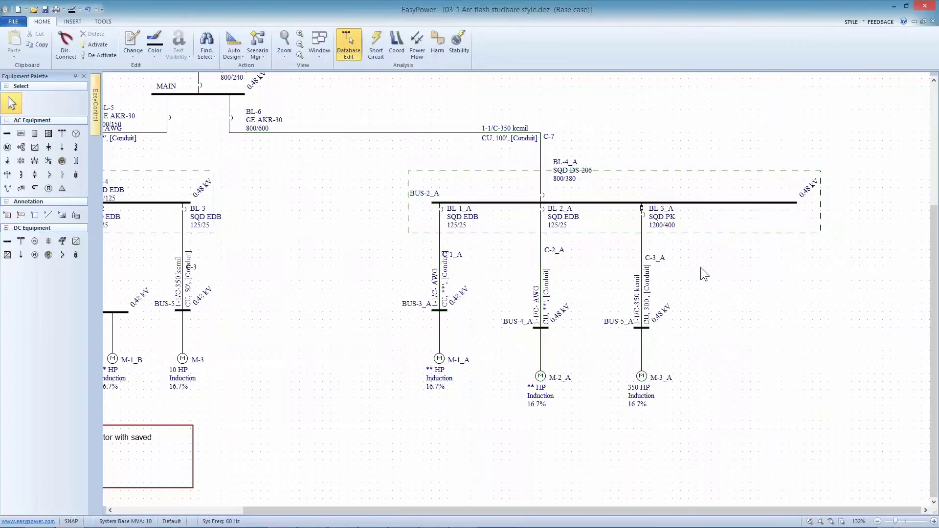
left_click_drag(678, 287, 469, 308)
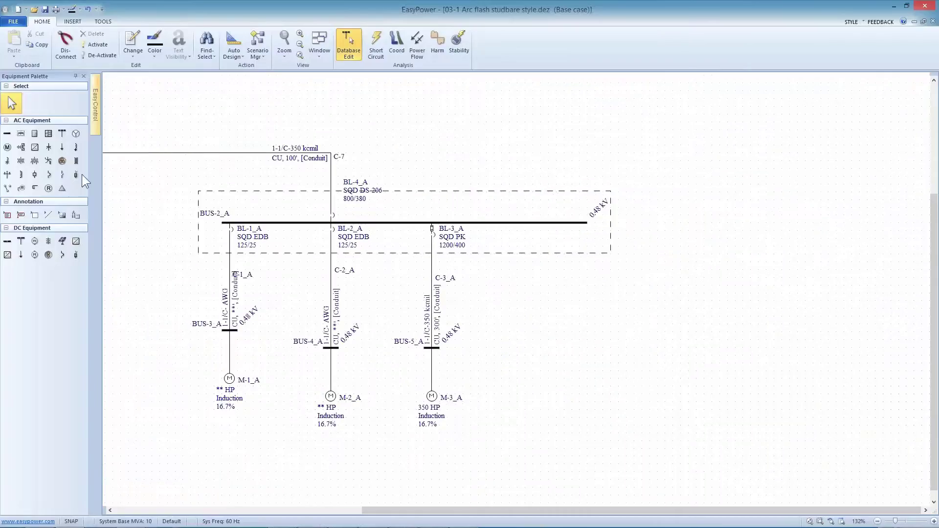
left_click(62, 161)
left_click(532, 223)
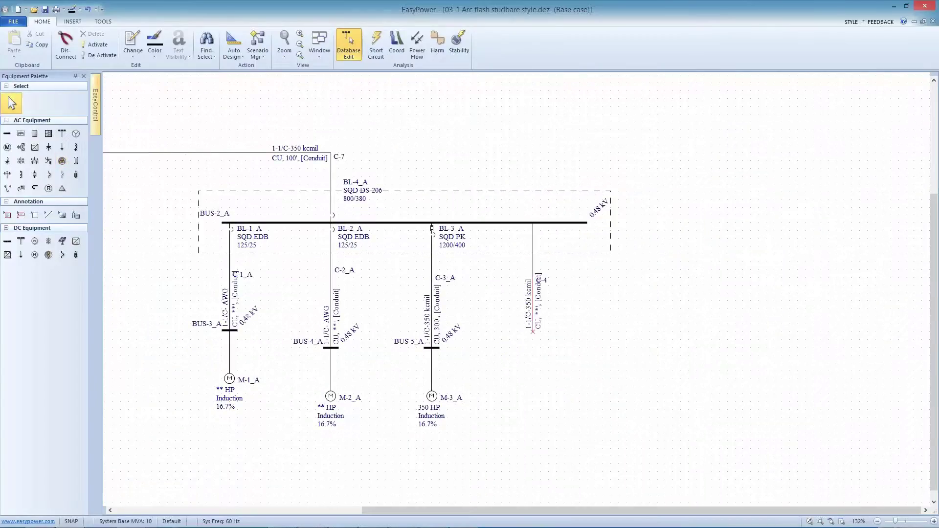
double_click(533, 266)
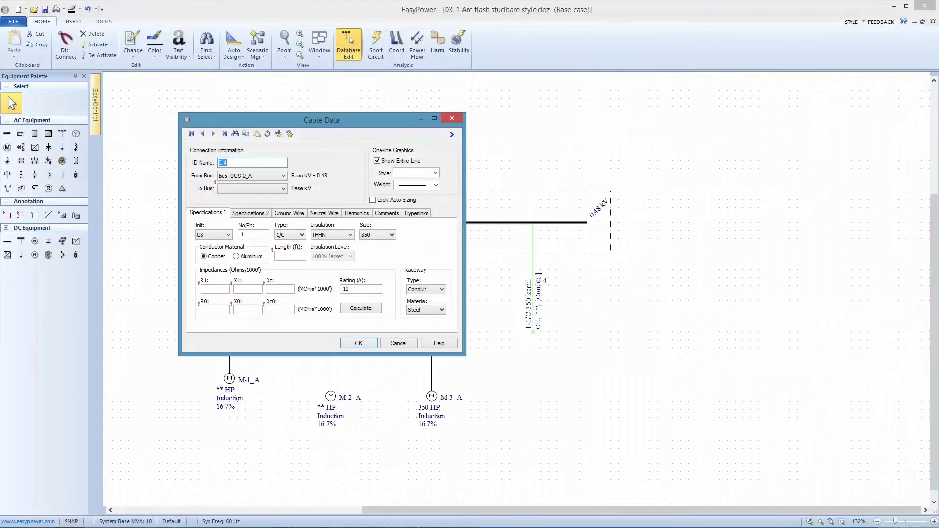
left_click_drag(295, 120, 216, 81)
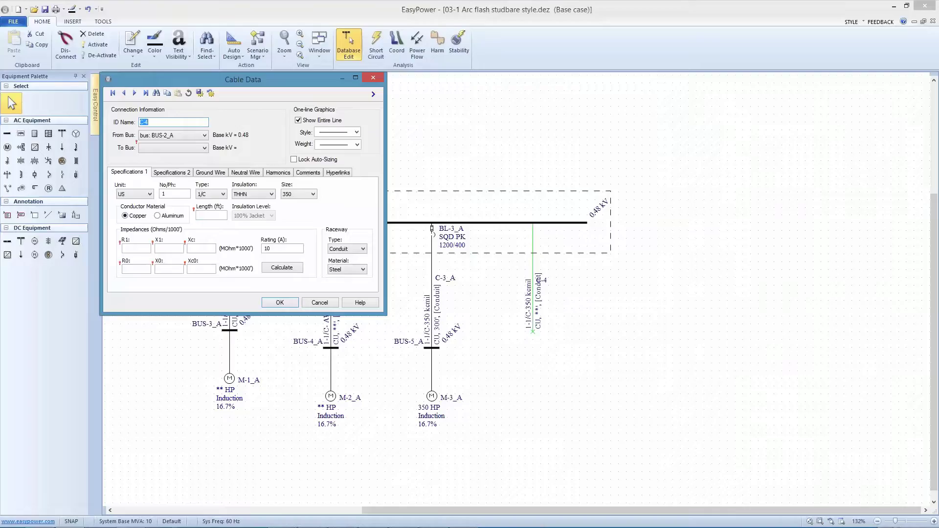
Review C-4's cable data, keeping US units, 1/C type and 350 size, with the cable sheet alongside.
left_click(131, 194)
left_click(132, 193)
left_click(224, 195)
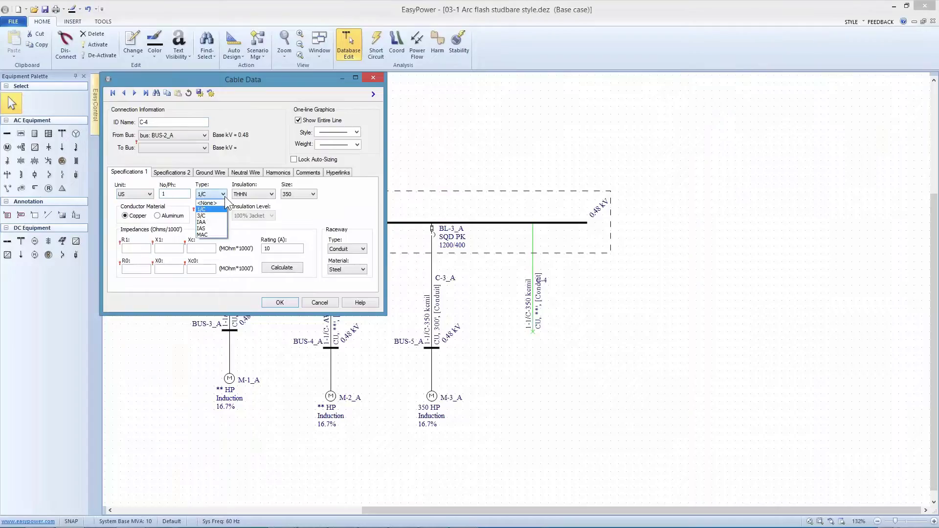
left_click(202, 209)
left_click(249, 195)
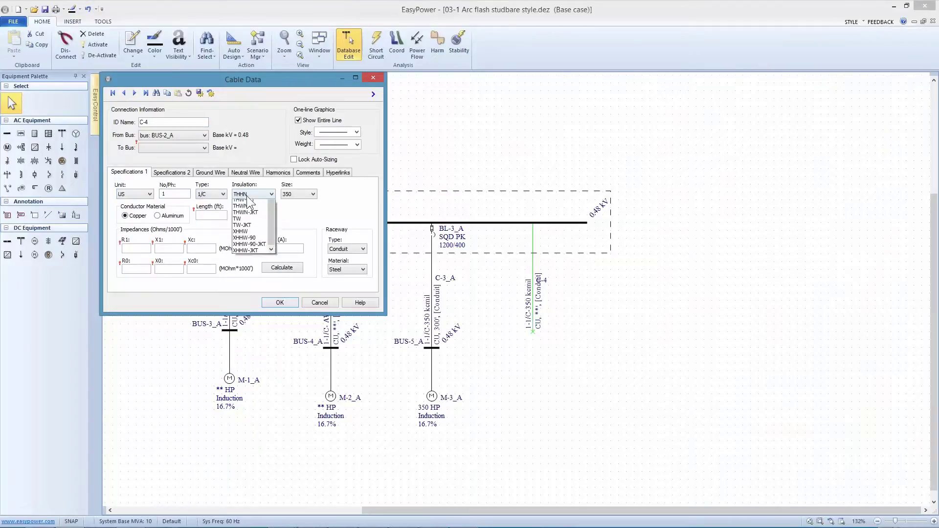
left_click(249, 200)
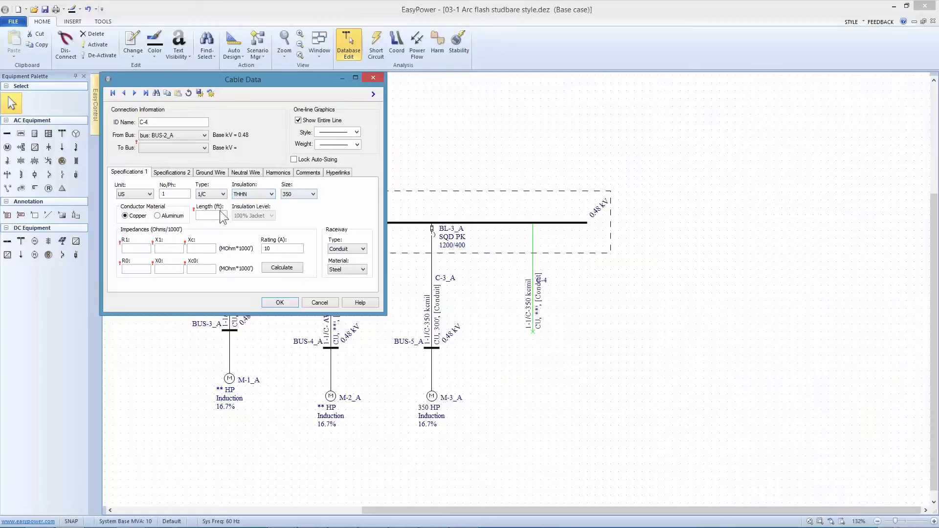
left_click(313, 194)
left_click(314, 195)
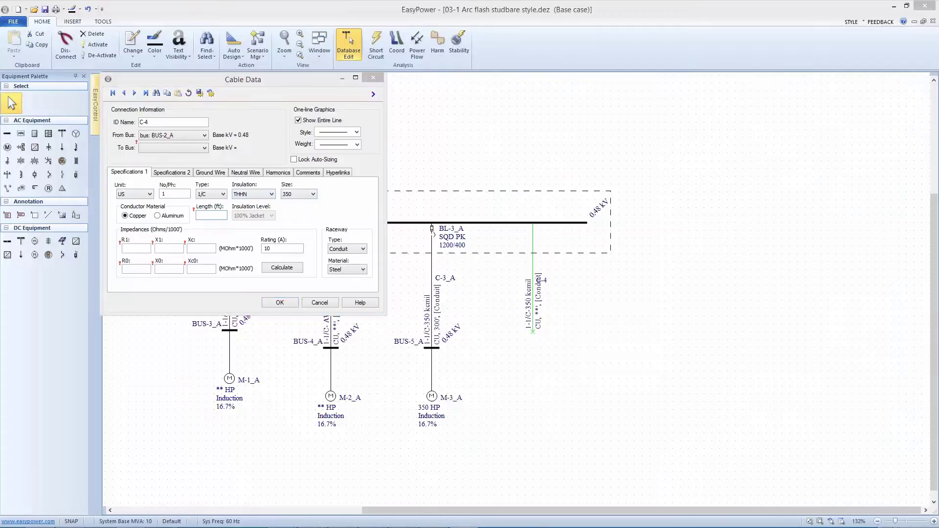
left_click_drag(938, 81, 553, 101)
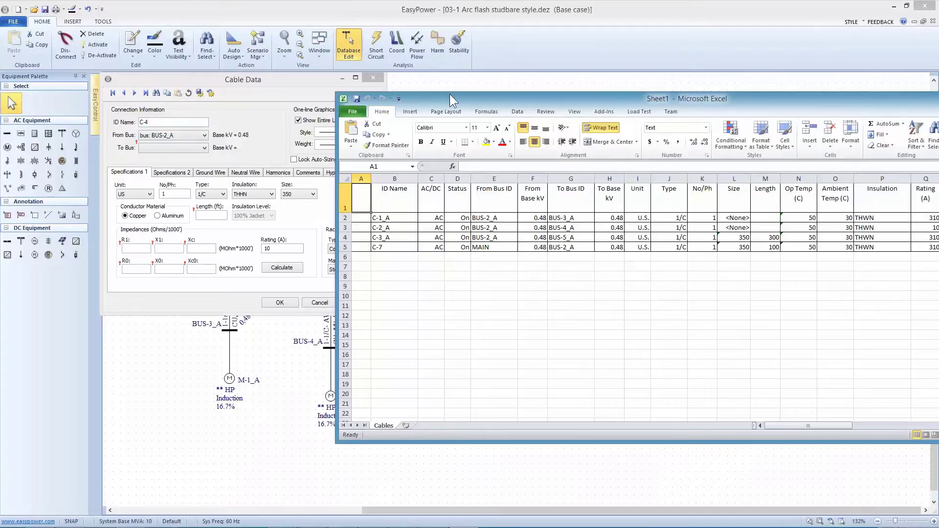
Hide the AC/DC and Status columns of the cable sheet.
left_click(424, 178)
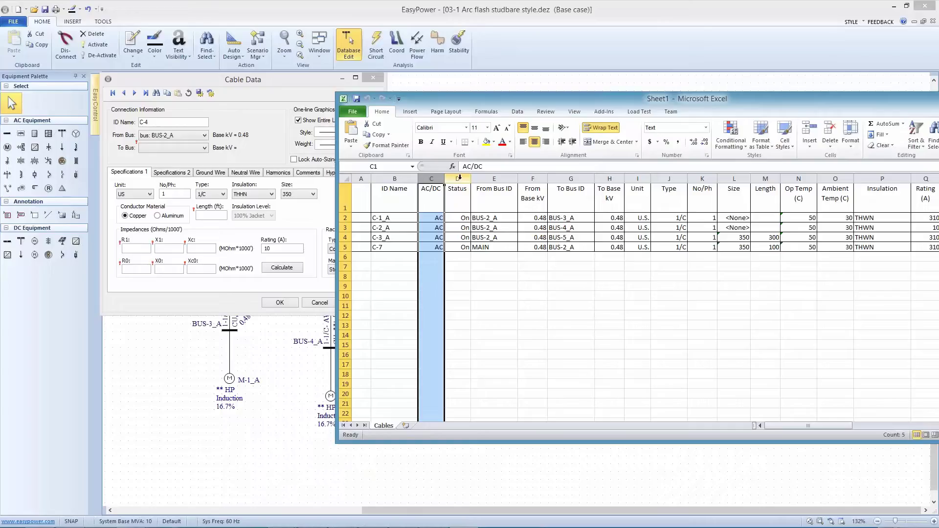
left_click(459, 178, "ctrl")
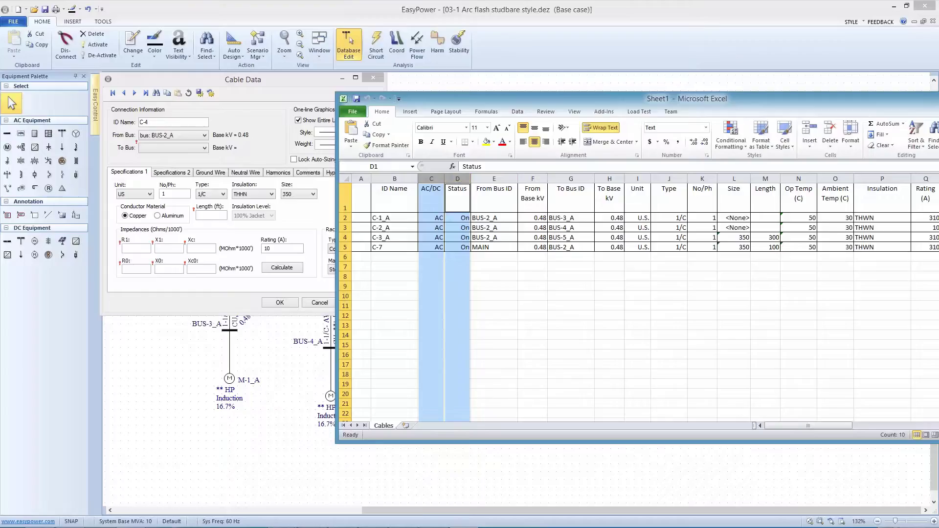
right_click(437, 177)
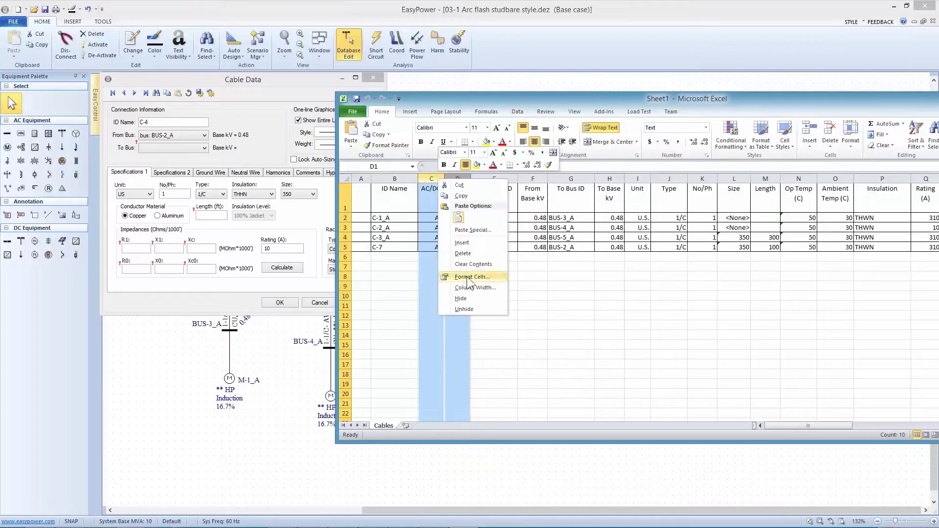
left_click(468, 297)
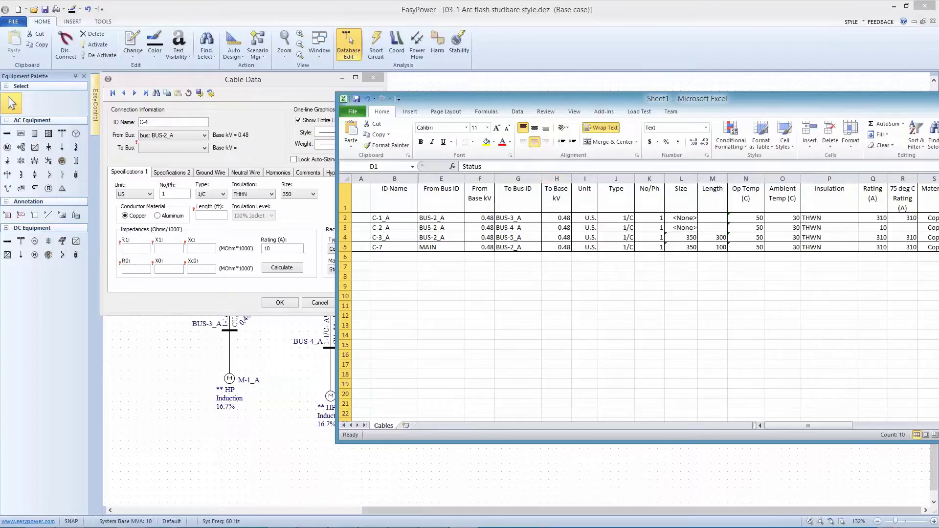
Hide the To Base kV and Unit columns, then move the spreadsheet aside.
left_click(556, 179)
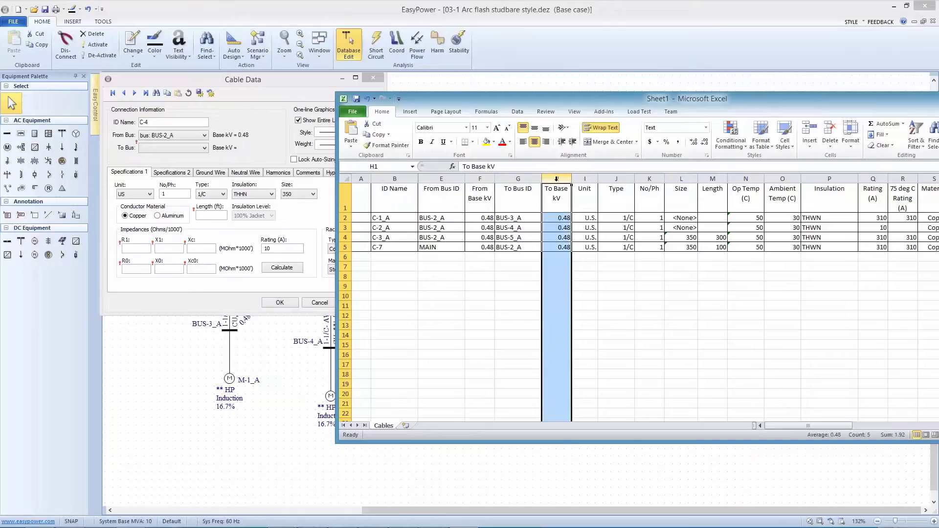
right_click(556, 179)
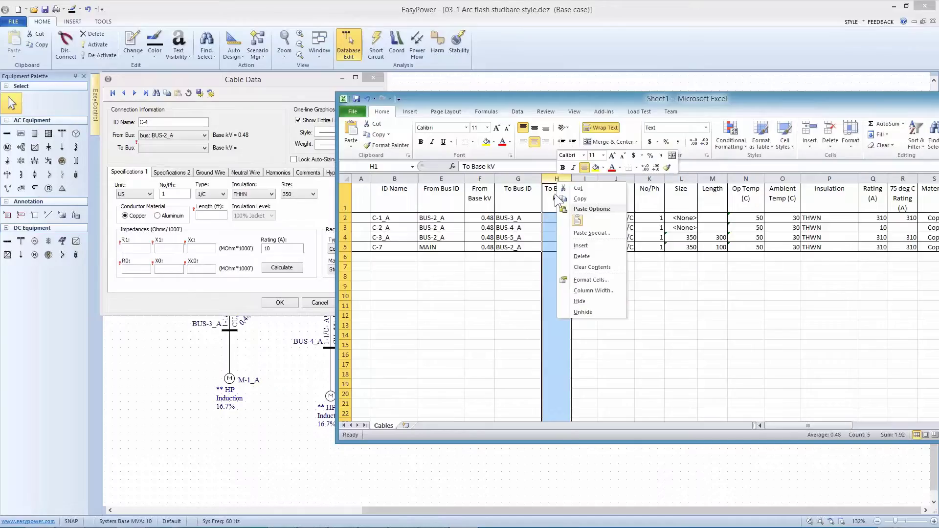
left_click(581, 300)
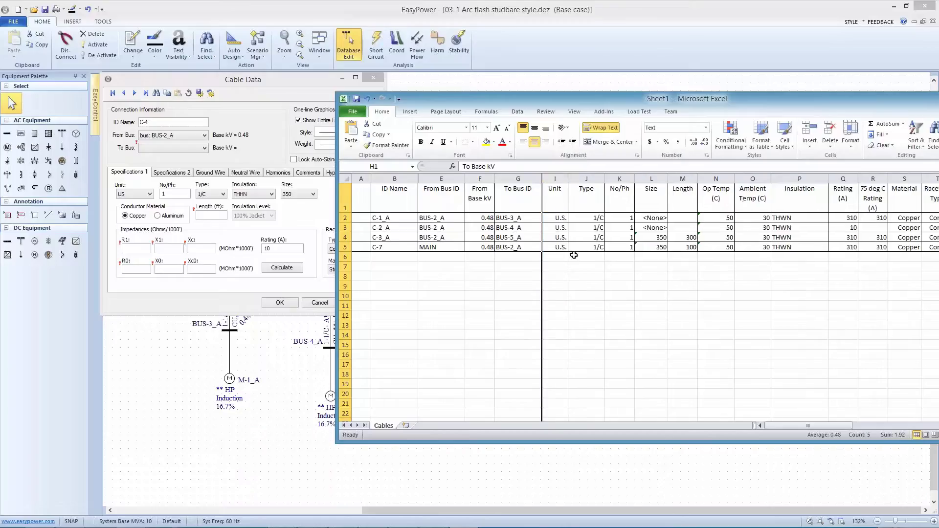
left_click(554, 179)
right_click(554, 179)
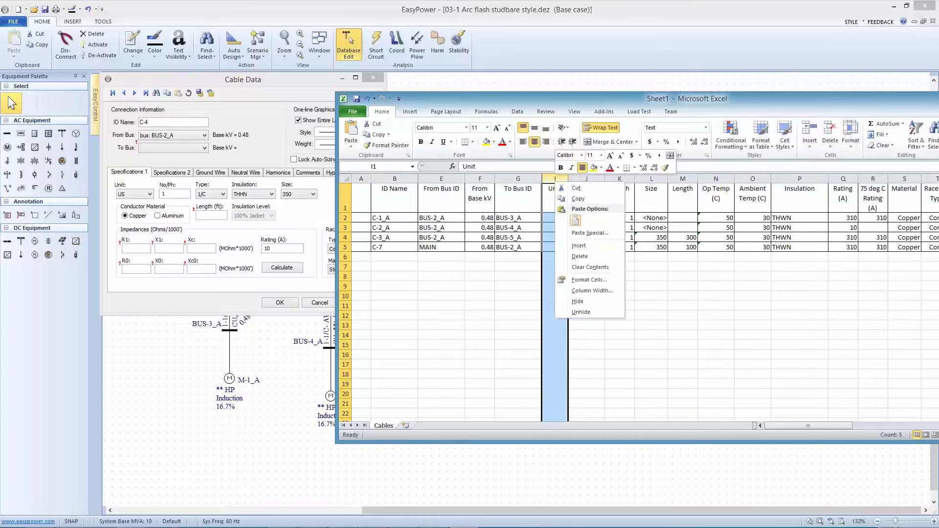
left_click(578, 301)
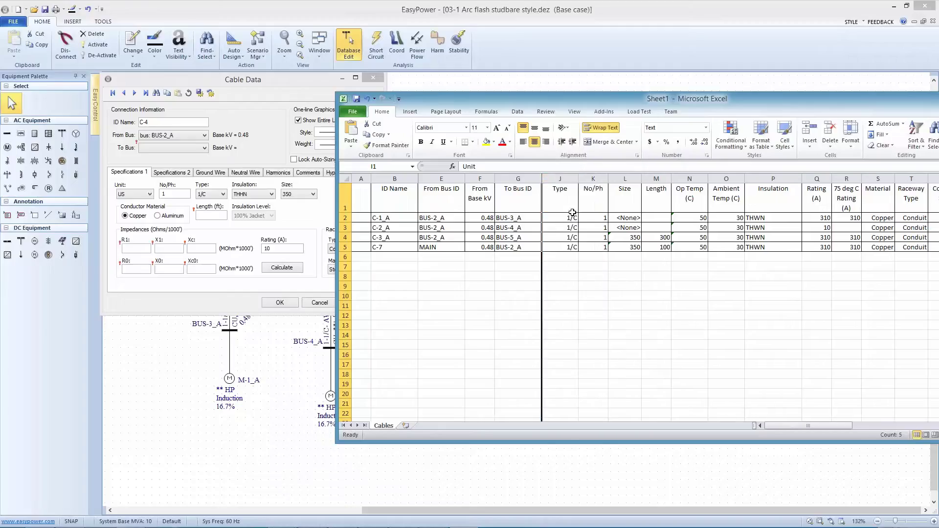
left_click_drag(515, 101, 936, 162)
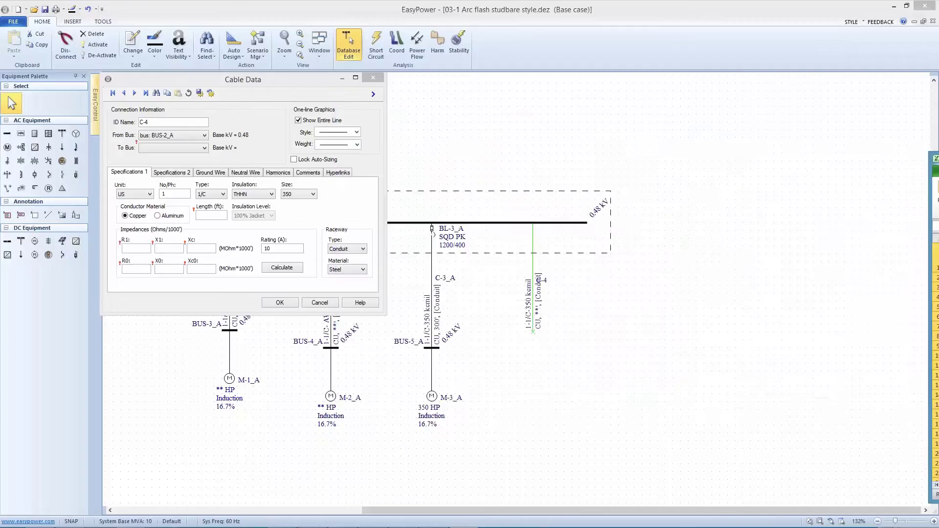
left_click(364, 306)
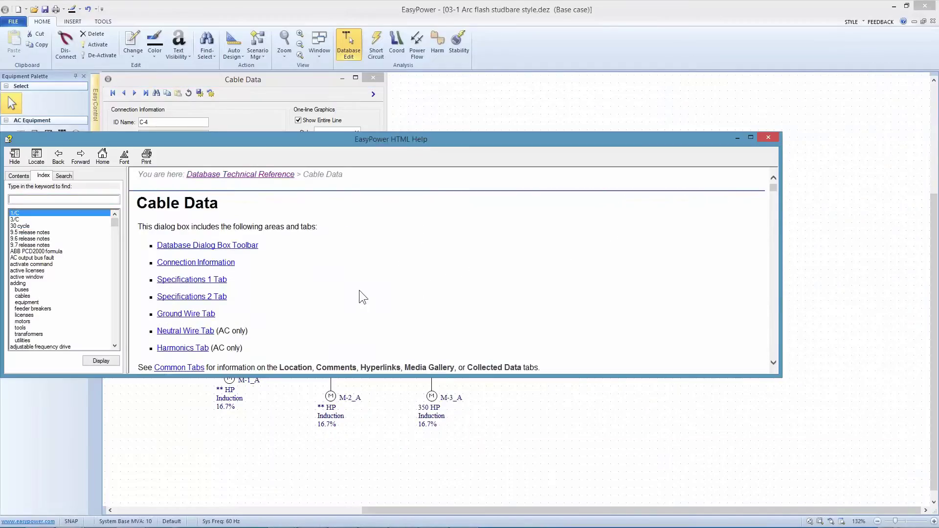
scroll(362, 287, "down", 15)
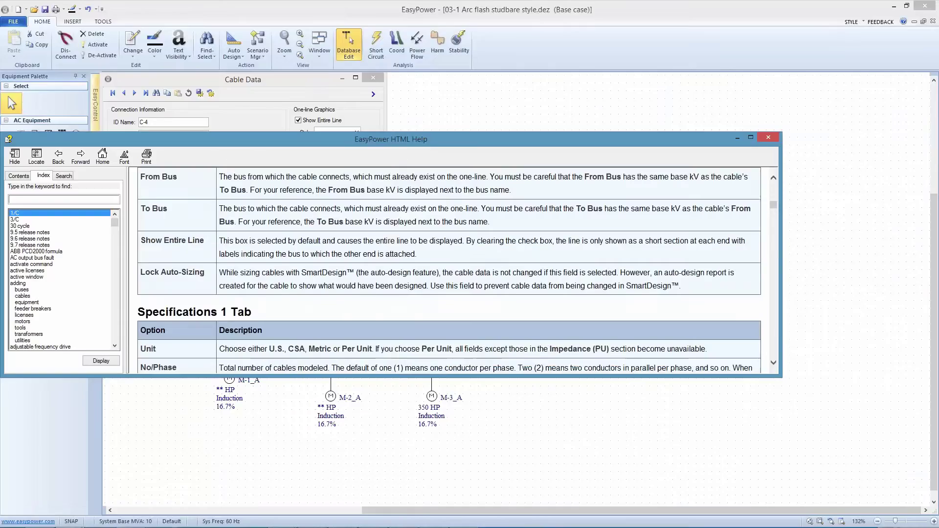
scroll(363, 287, "down", 5)
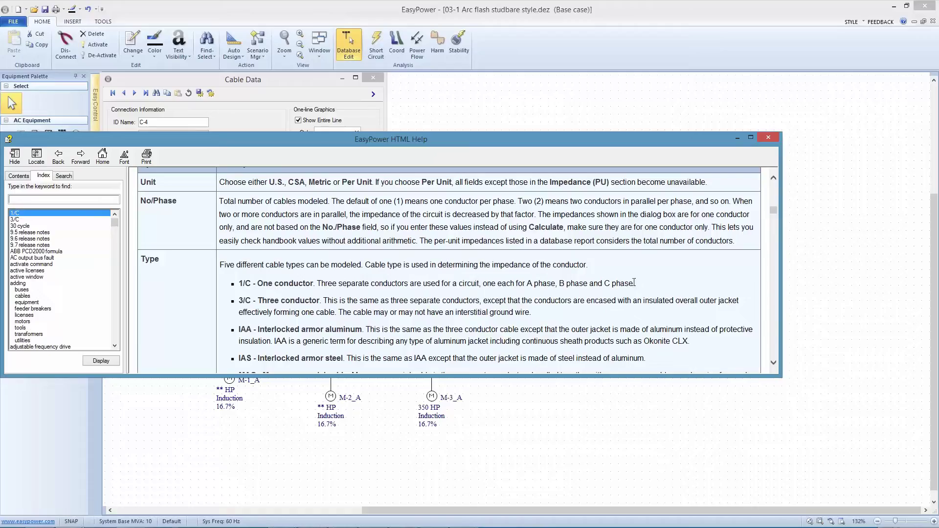
left_click(735, 138)
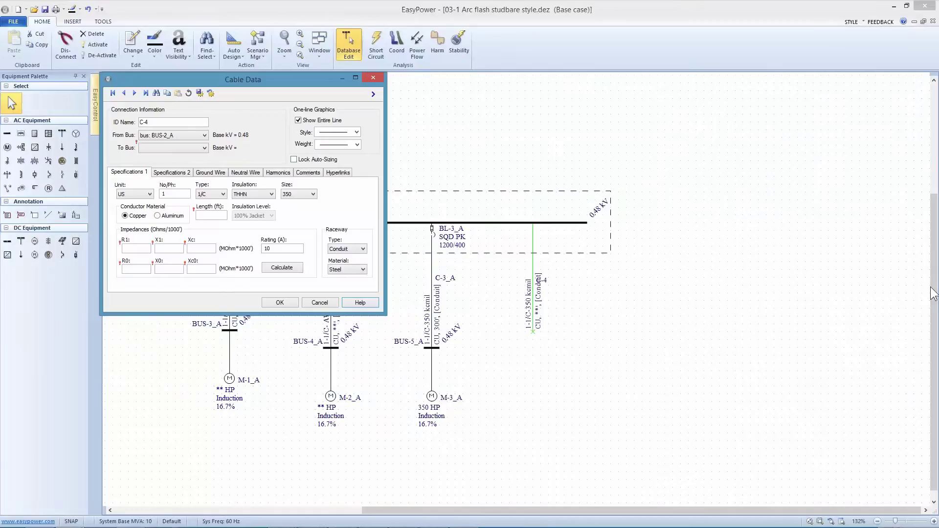
Bring the cable sheet back into view and select the Type, No/Ph, Size and Length columns.
left_click_drag(938, 169, 838, 134)
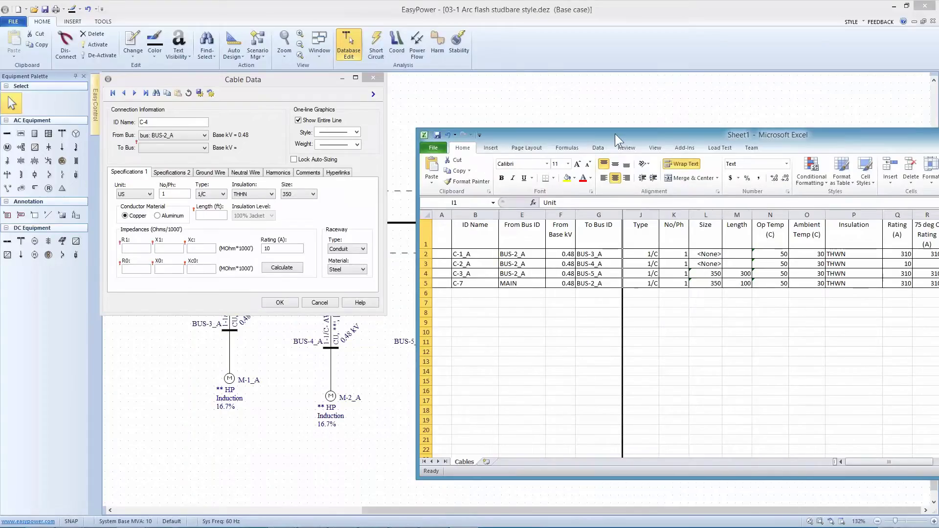
left_click_drag(615, 134, 349, 141)
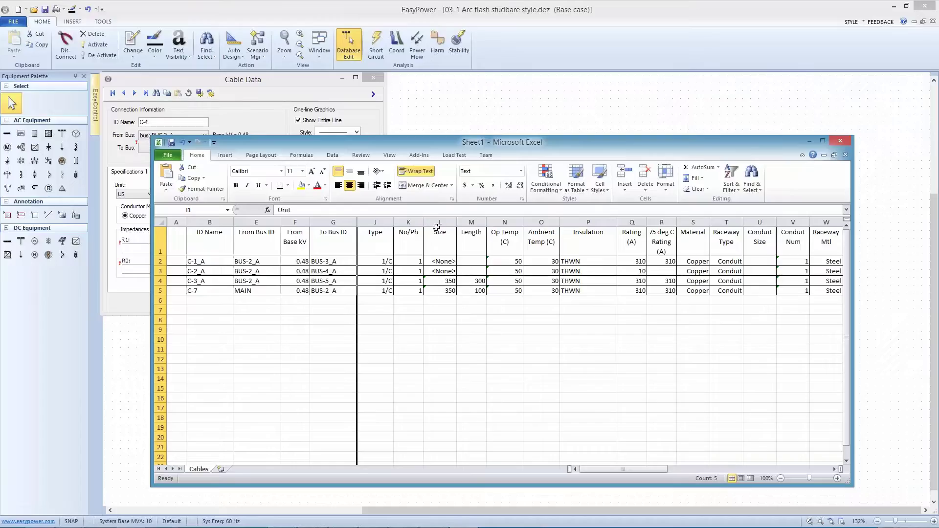
left_click(391, 226)
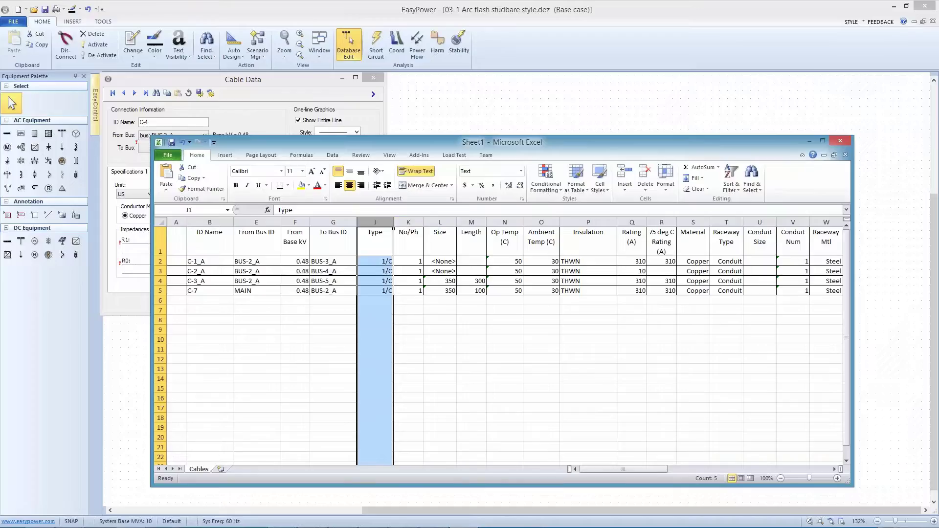
left_click(408, 221, "ctrl")
left_click(440, 222, "ctrl")
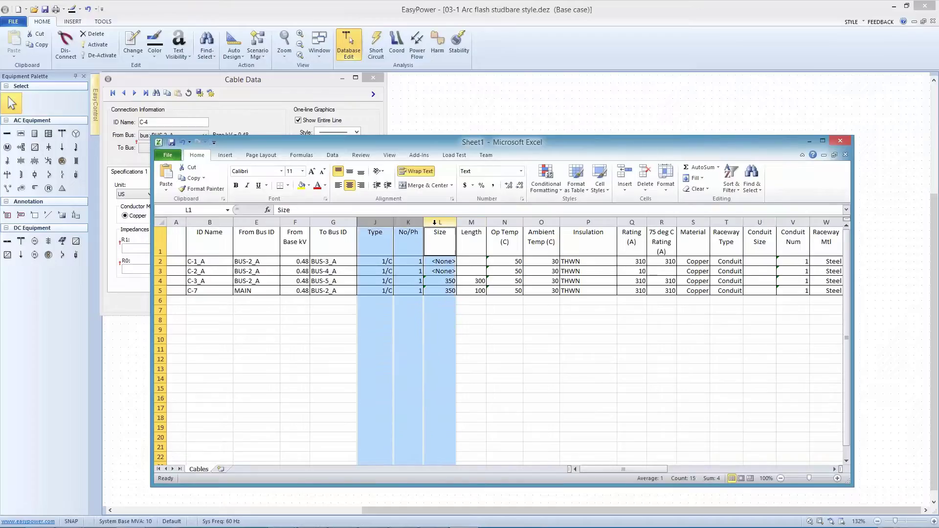
left_click(467, 222, "ctrl")
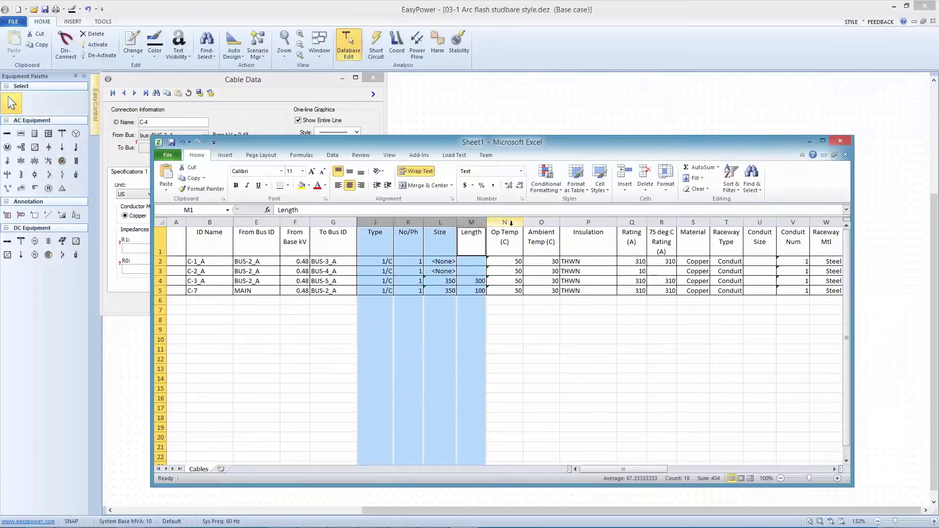
Fill the selected columns yellow and hide the Op Temp and Ambient Temp columns.
left_click(301, 186)
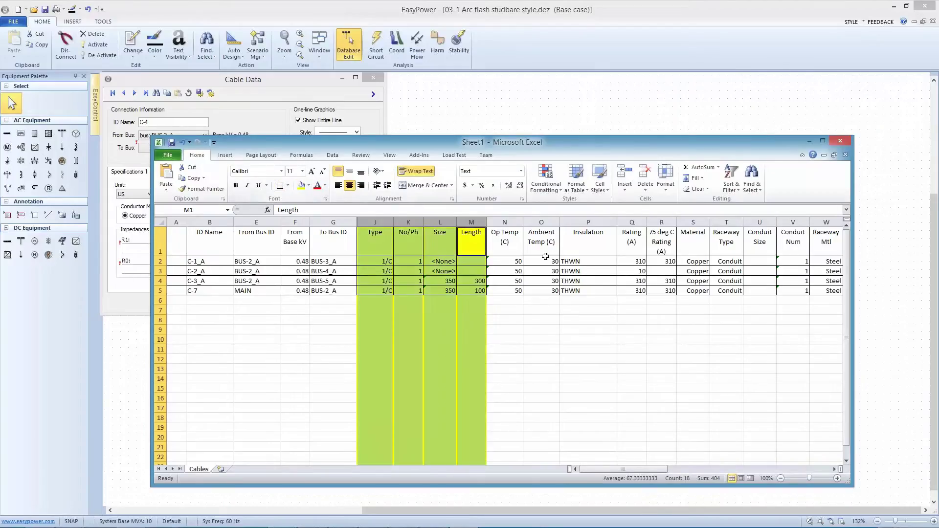
left_click(515, 221)
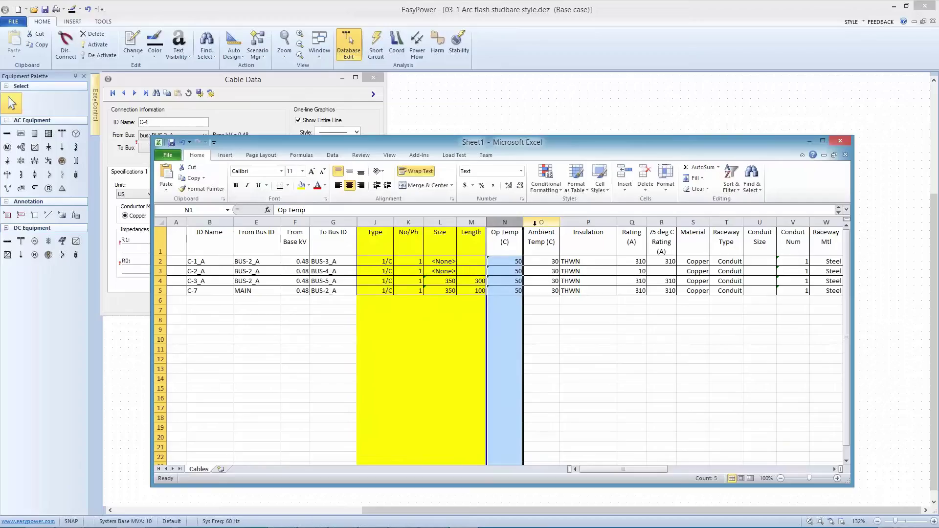
left_click(535, 223, "ctrl")
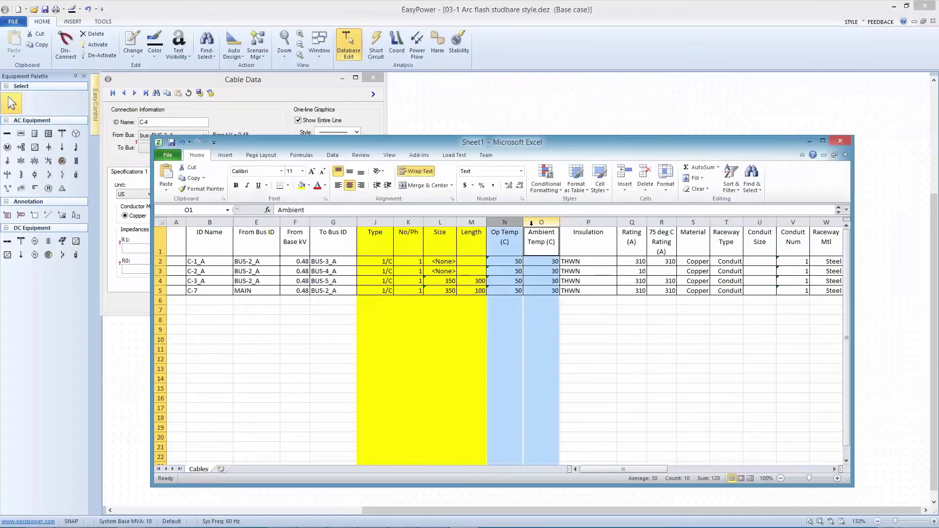
right_click(531, 223)
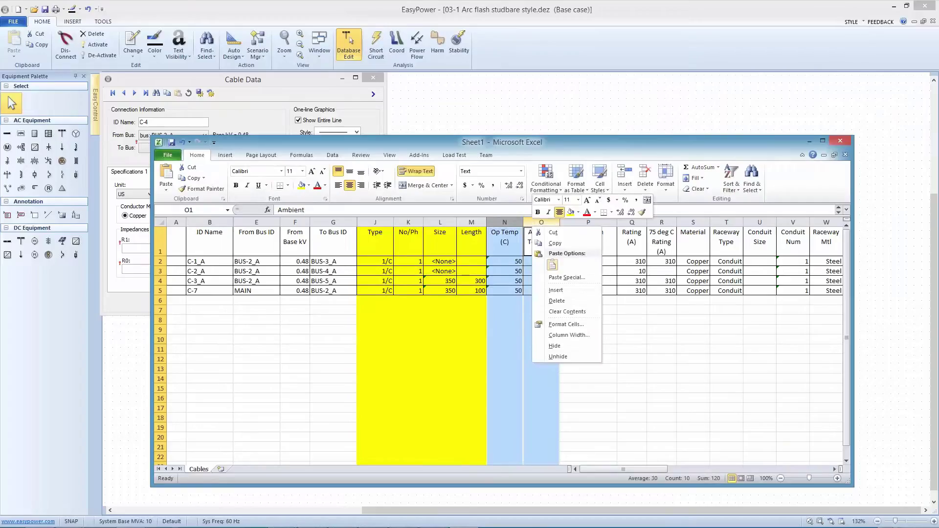
left_click(556, 346)
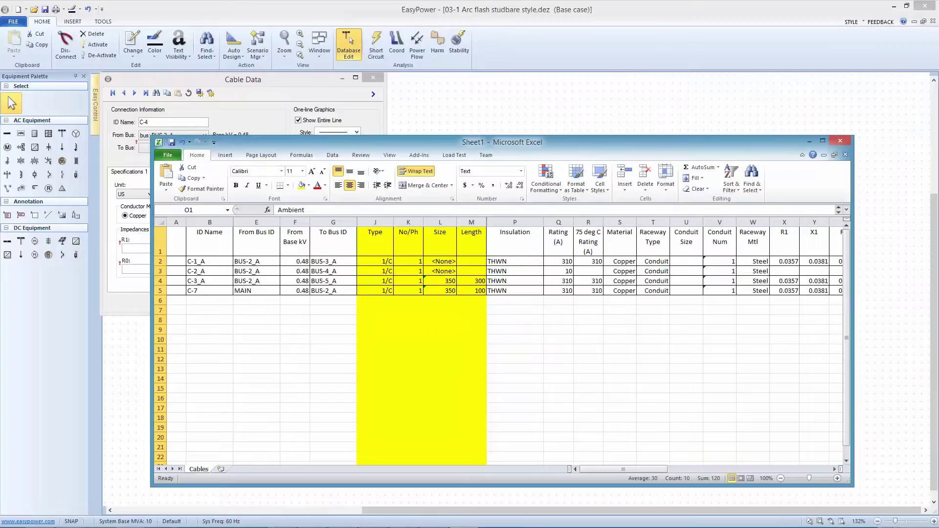
Select the Insulation and Rating columns and shift the spreadsheet window up and left.
left_click(514, 222)
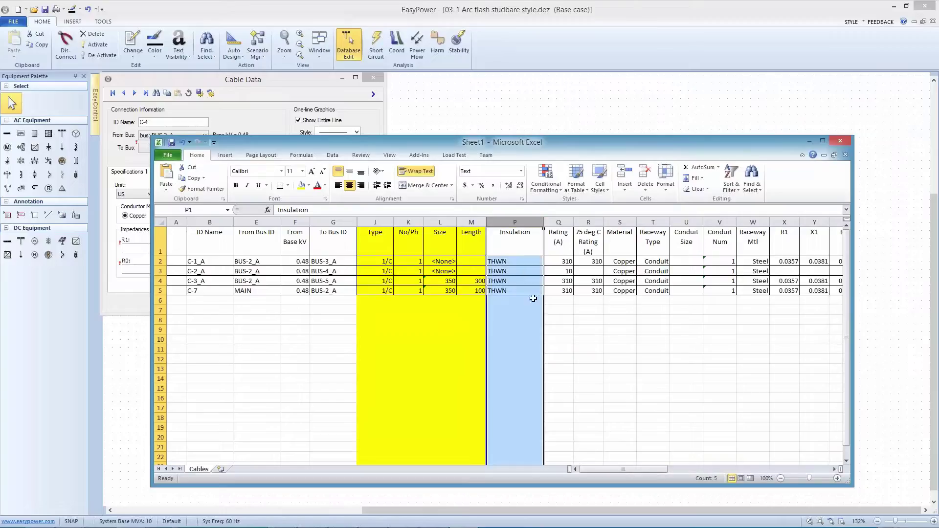
left_click(558, 222)
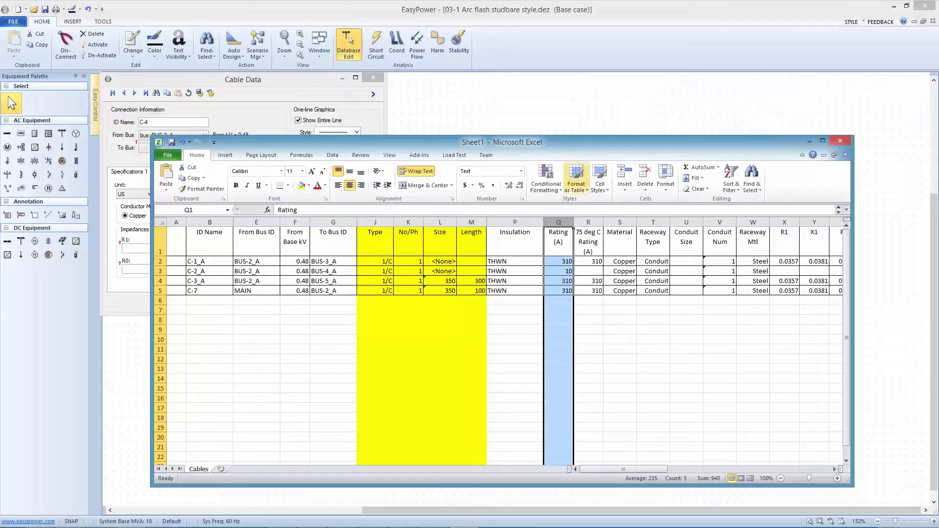
left_click_drag(561, 145, 511, 145)
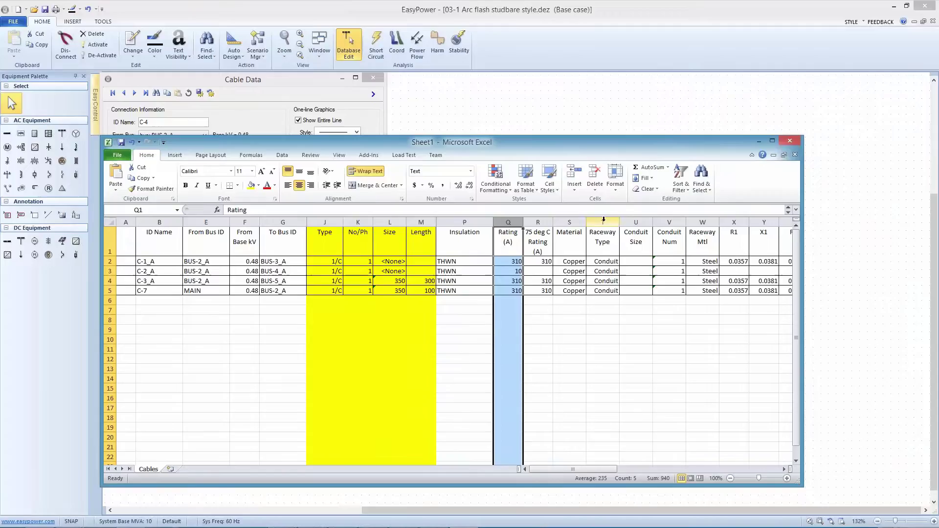
left_click_drag(597, 145, 516, 137)
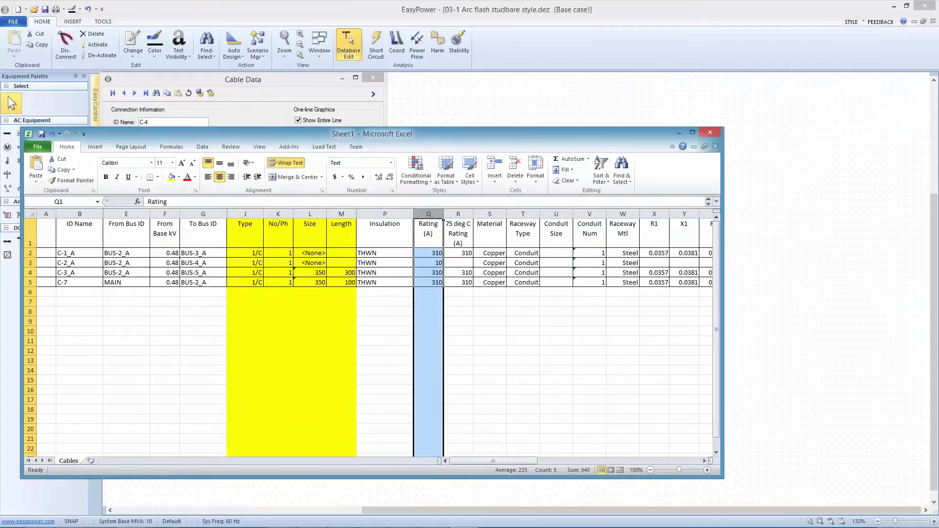
Fill the Conduit Size column (U) yellow.
left_click(562, 214)
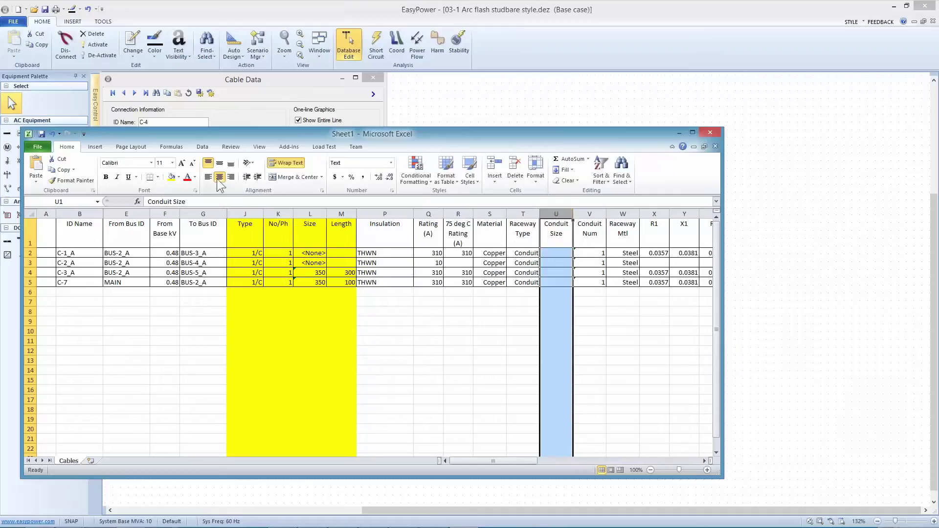
left_click(172, 177)
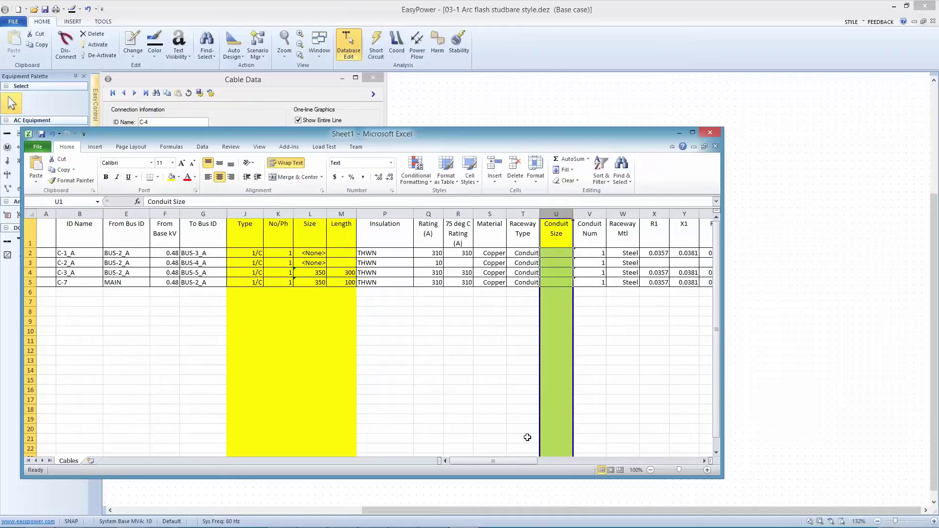
left_click_drag(526, 459, 568, 460)
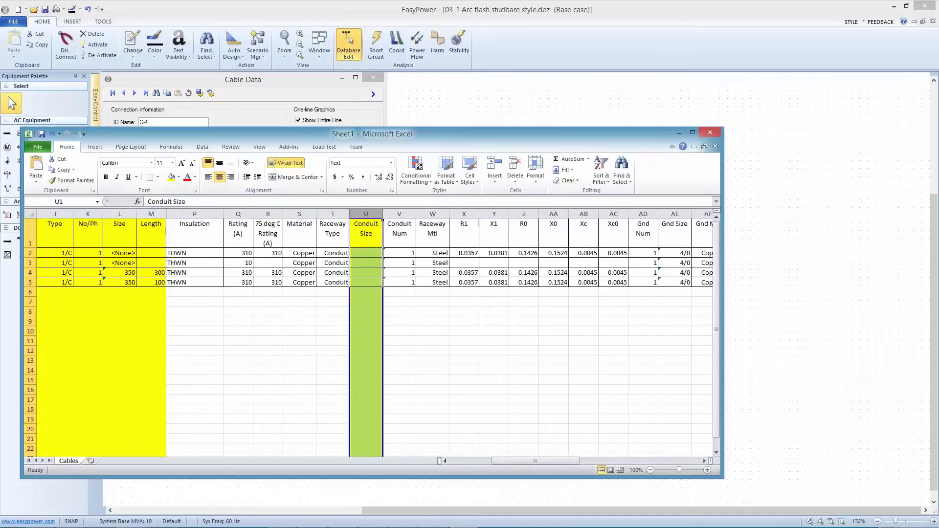
Hide the R1, X1, R0, X0, Xc and Xc0 impedance columns (X through AC).
left_click(464, 213)
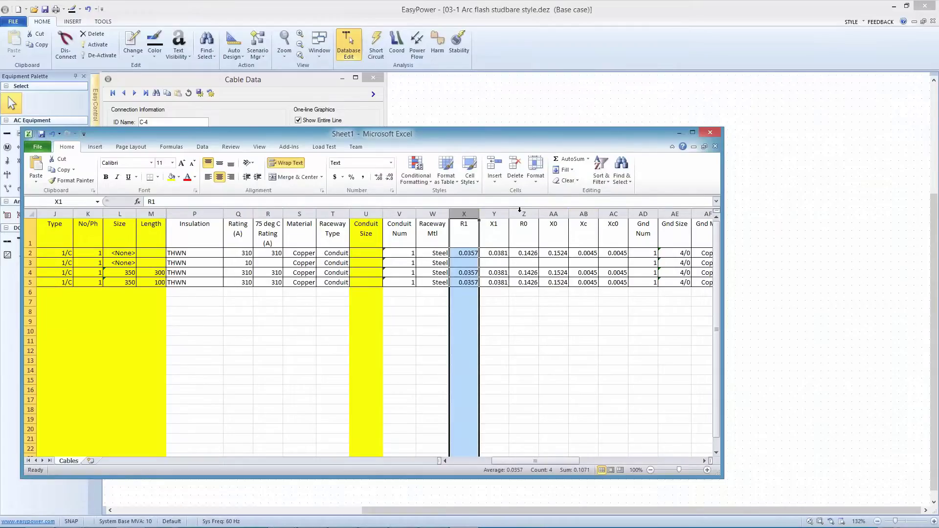
left_click(618, 213, "ctrl")
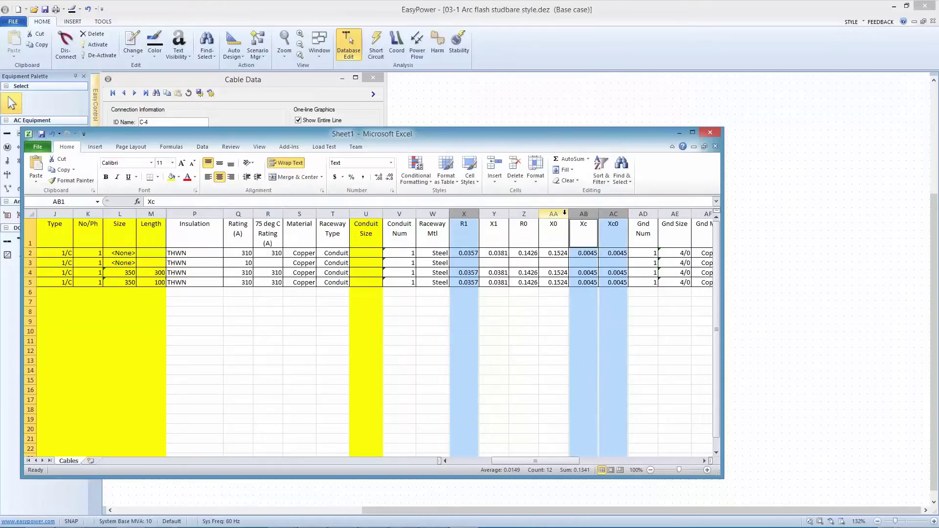
left_click(563, 214, "ctrl")
left_click(523, 214, "ctrl")
left_click(491, 214, "ctrl")
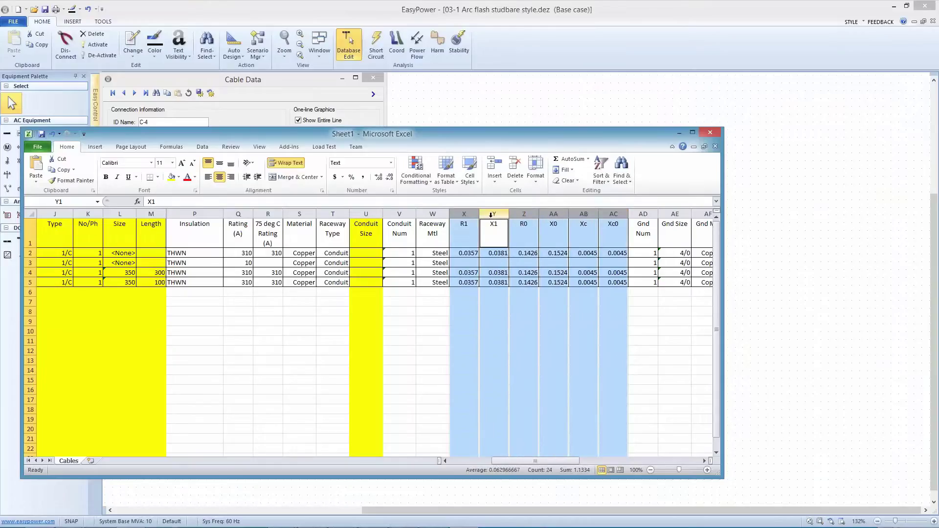
right_click(463, 216)
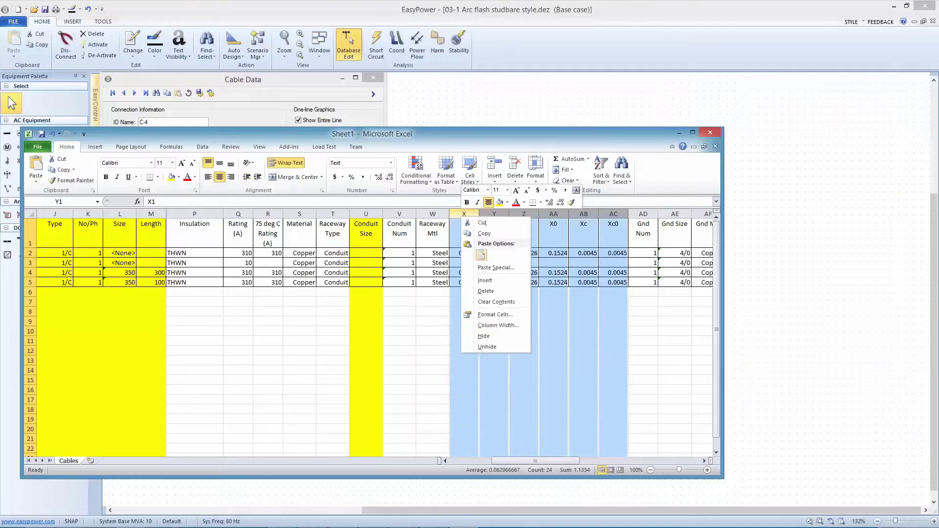
left_click(491, 336)
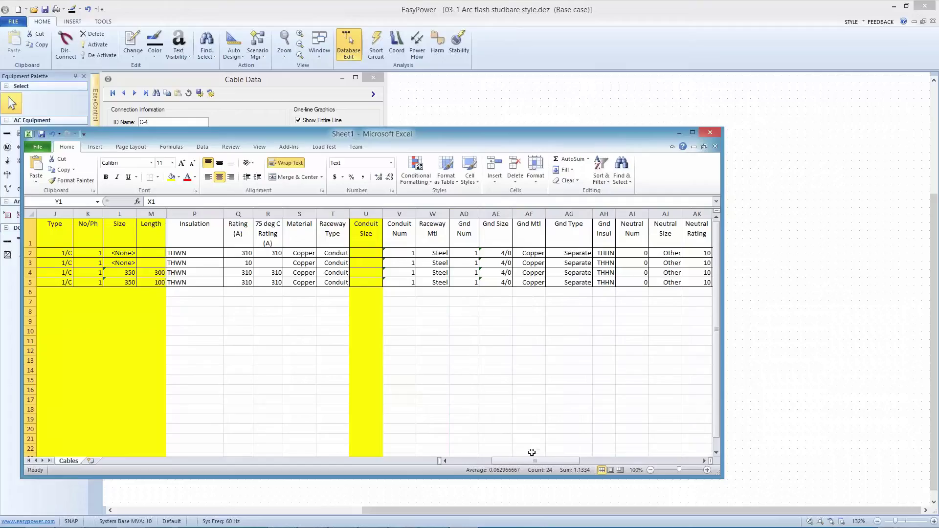
Review the cable sheet, select cell U6, and push the Excel window off the right edge.
left_click_drag(532, 461, 560, 461)
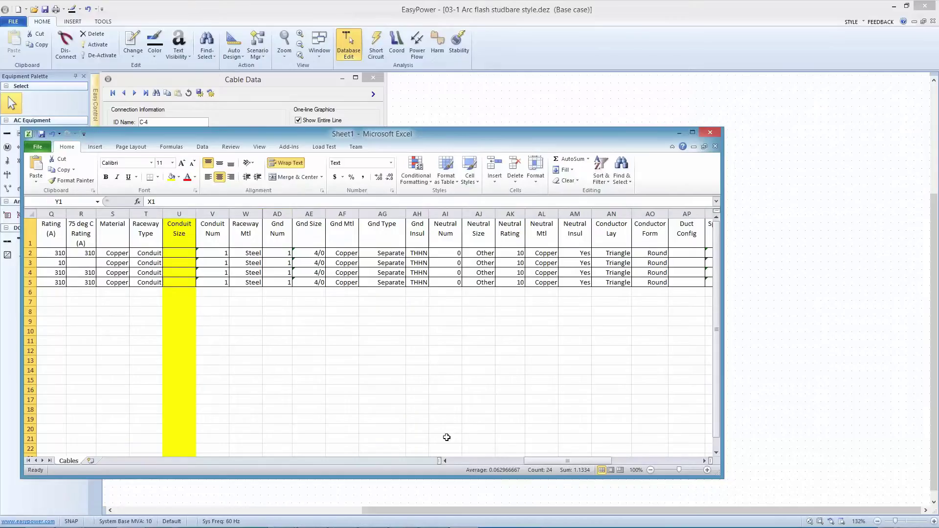
left_click_drag(533, 460, 457, 461)
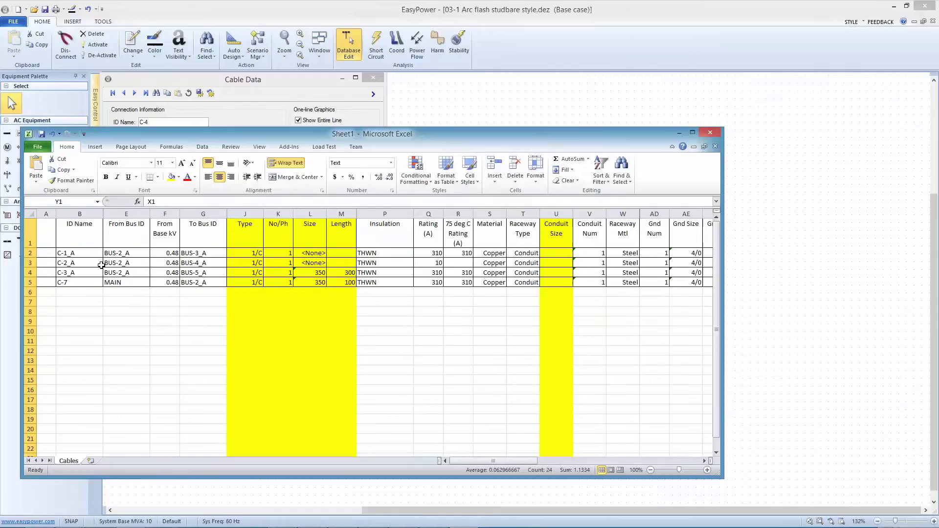
left_click_drag(286, 137, 445, 162)
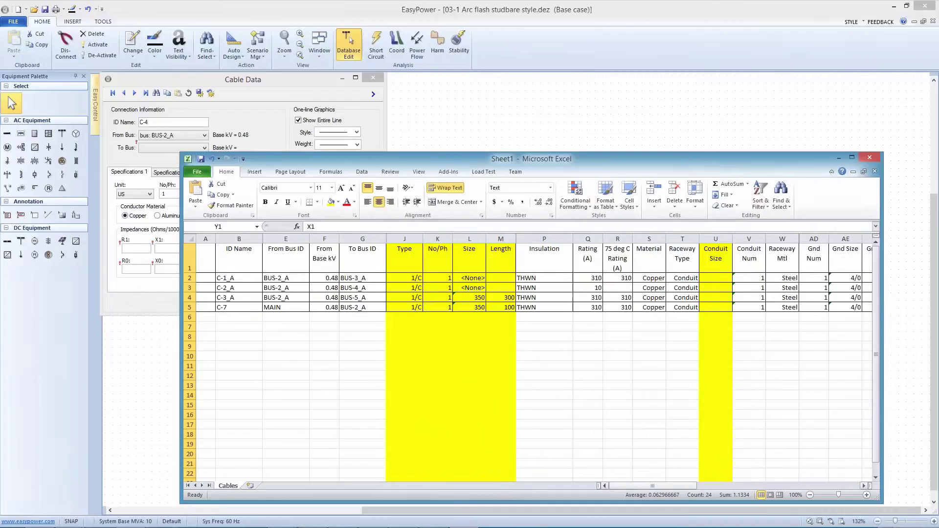
left_click_drag(645, 486, 738, 487)
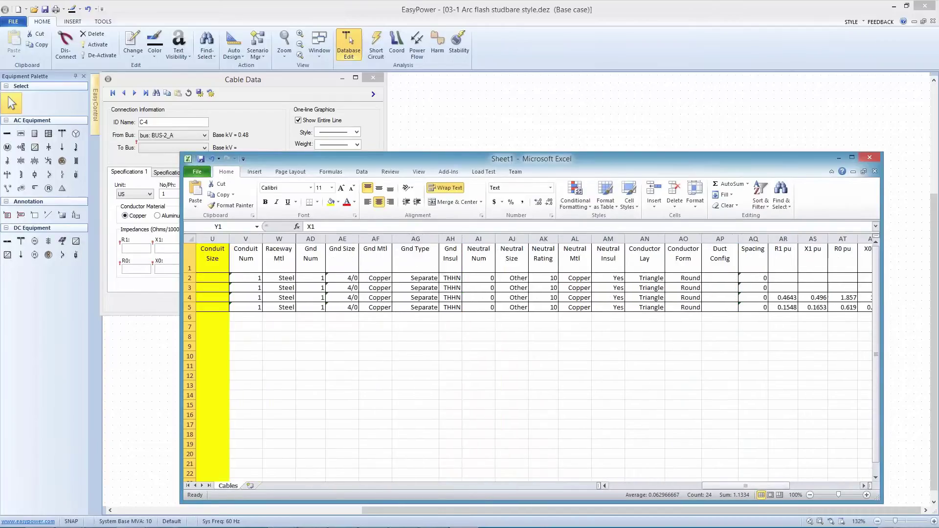
left_click(224, 313)
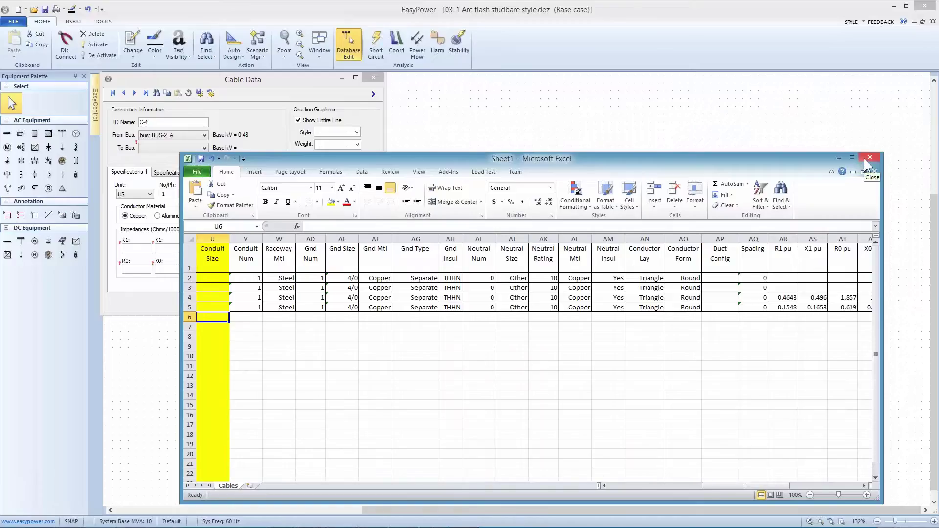
left_click_drag(545, 158, 938, 183)
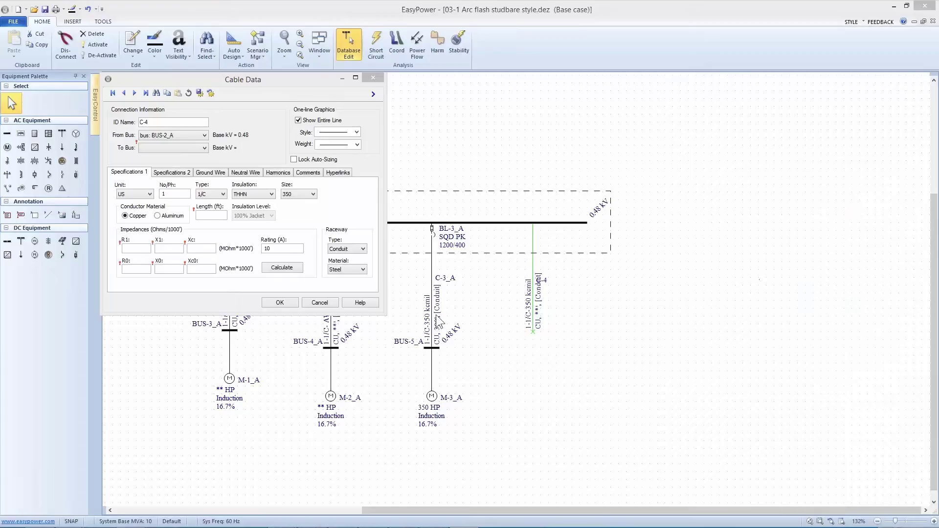
Close the C-4 Cable Data dialog without committing the incomplete cable data.
left_click(288, 302)
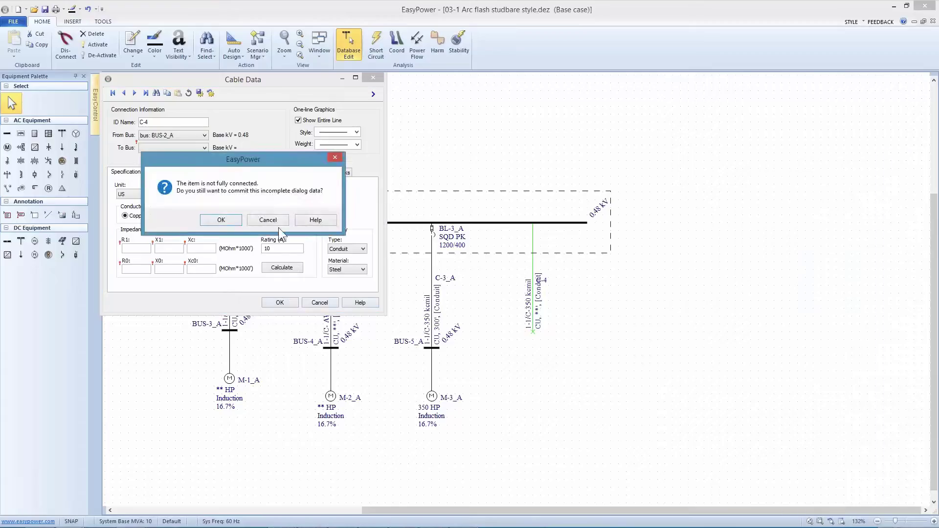
left_click(268, 219)
left_click(316, 302)
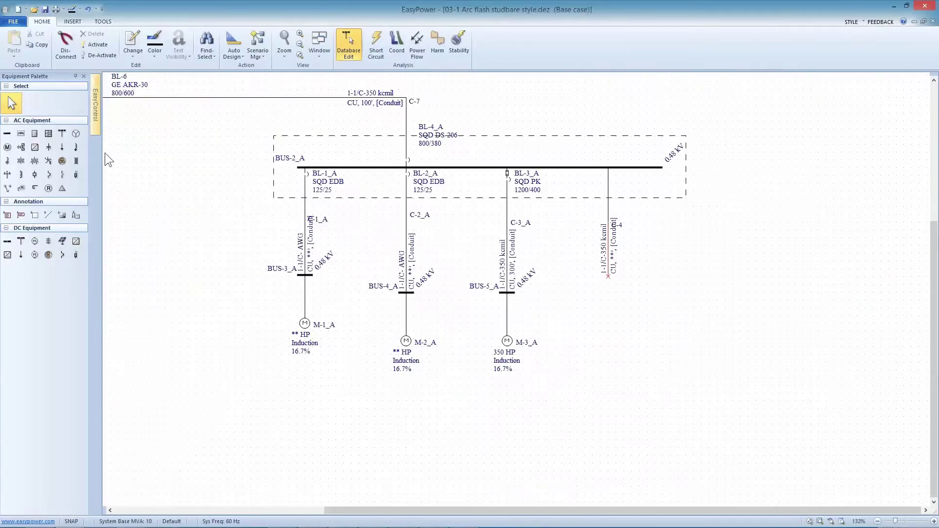
Export the Motors table from the FILE > Database Browser to Excel with Open With Excel.
left_click(14, 22)
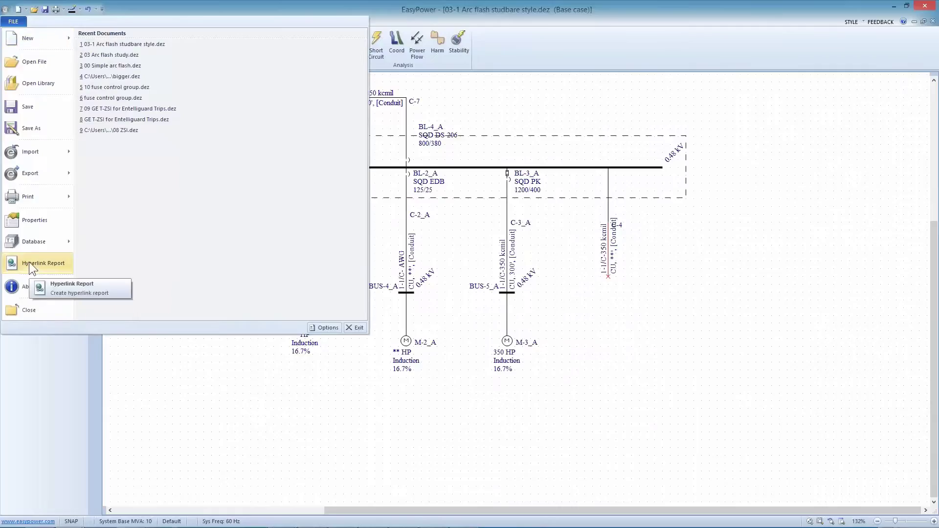
mouse_move(26, 242)
left_click(107, 68)
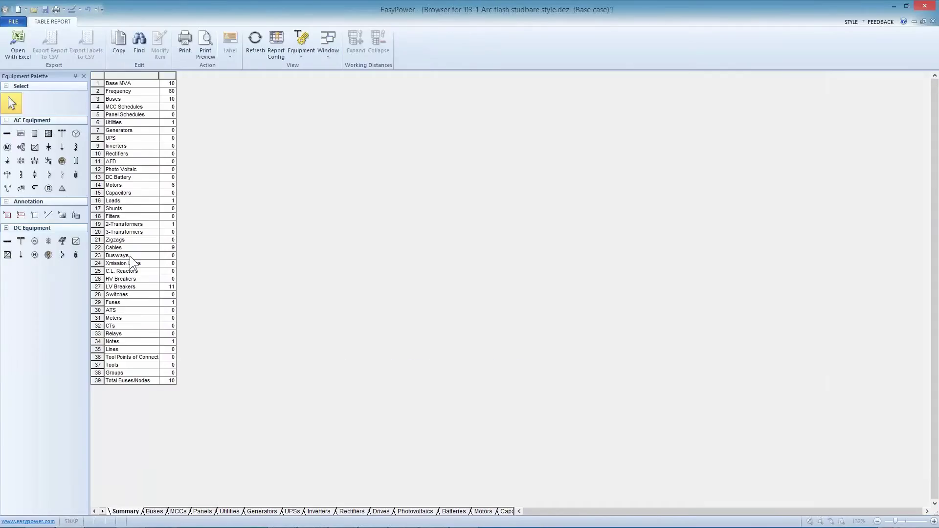
left_click(102, 511)
left_click(102, 511)
left_click(102, 511)
left_click(102, 511)
left_click(102, 511)
left_click(103, 511)
left_click(102, 511)
left_click(102, 511)
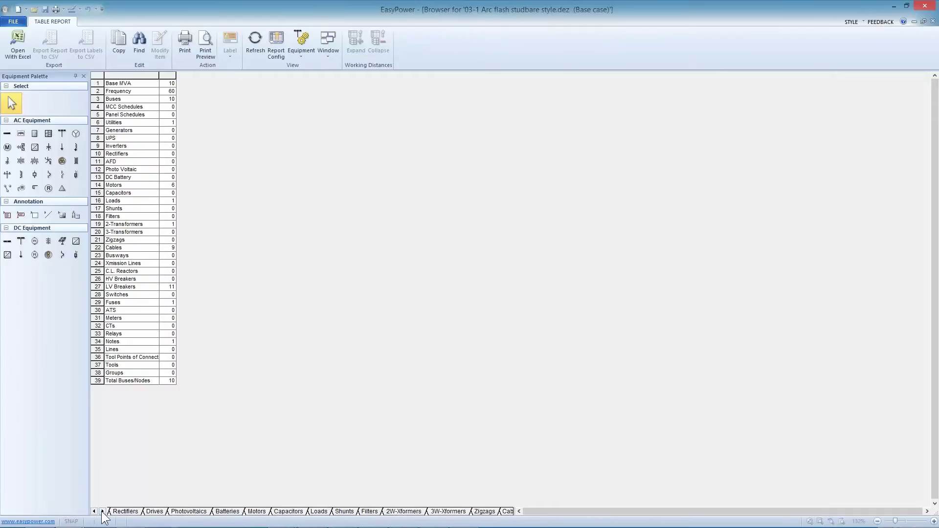
left_click(256, 512)
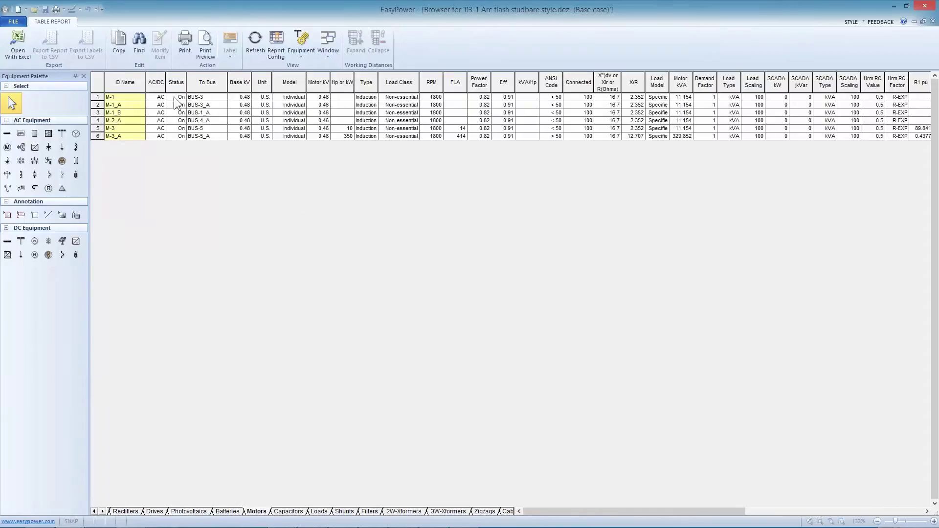
left_click(22, 39)
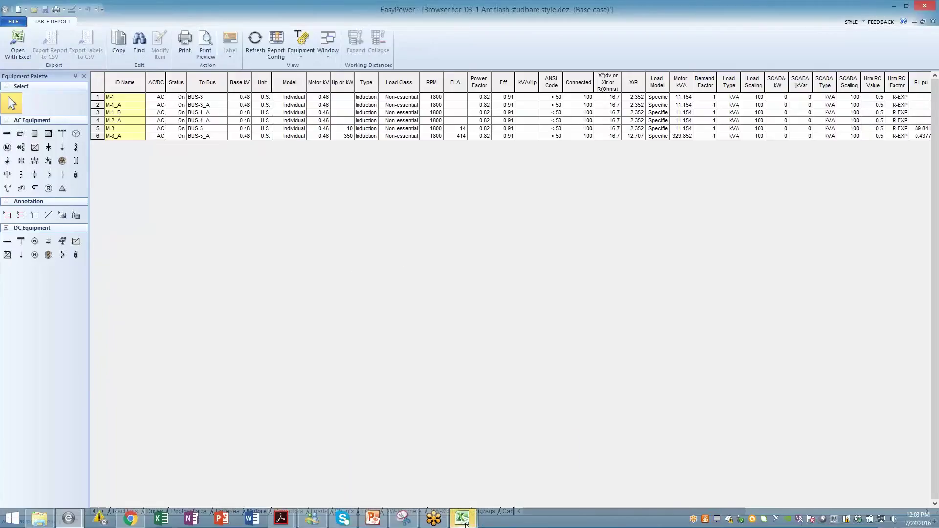
Move the exported Motors sheet aside and close the Database Browser with FILE > Close.
mouse_move(470, 522)
left_click(483, 491)
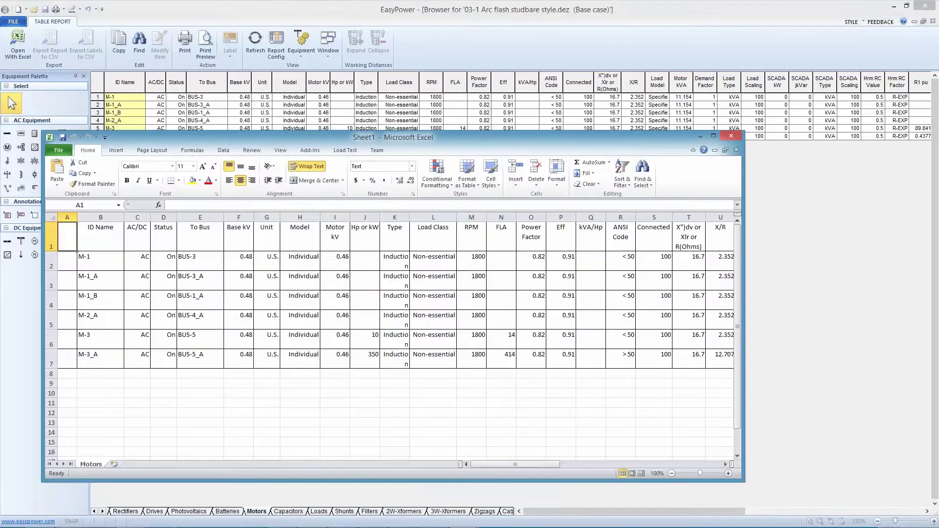
left_click_drag(318, 140, 621, 145)
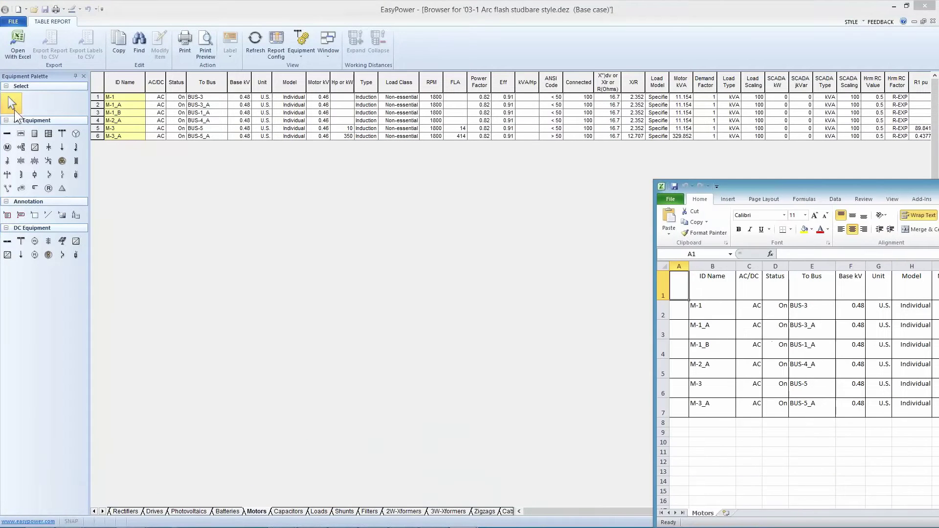
left_click(102, 217)
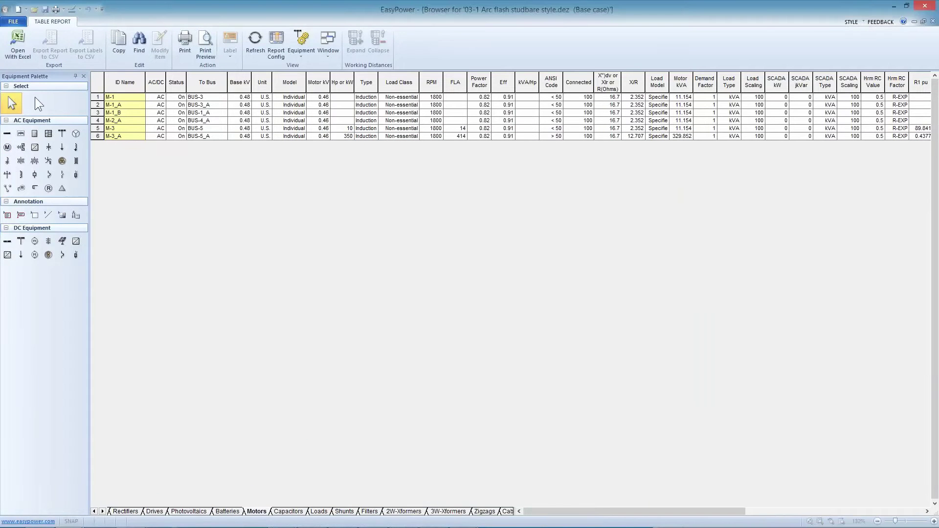
left_click(12, 23)
left_click(35, 307)
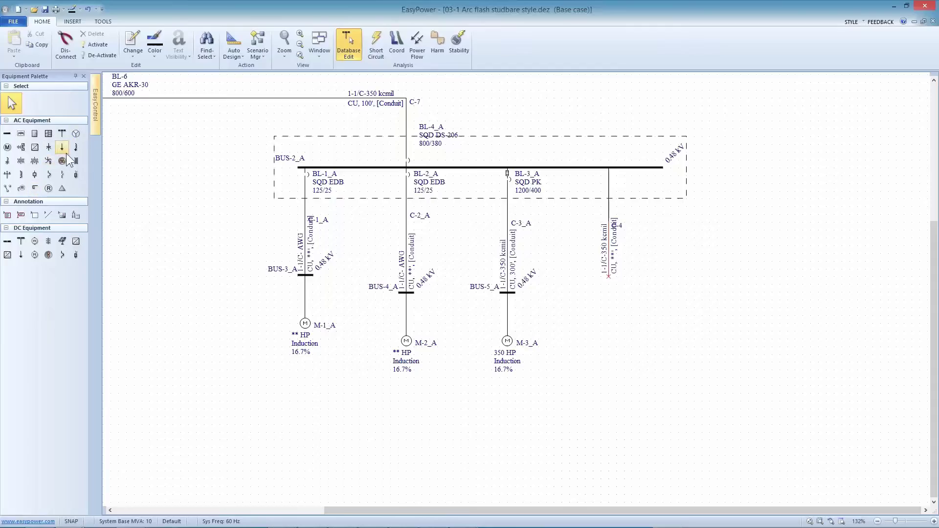
Place motor M-2 below cable C-4 and open its Motor Data dialog.
left_click(8, 147)
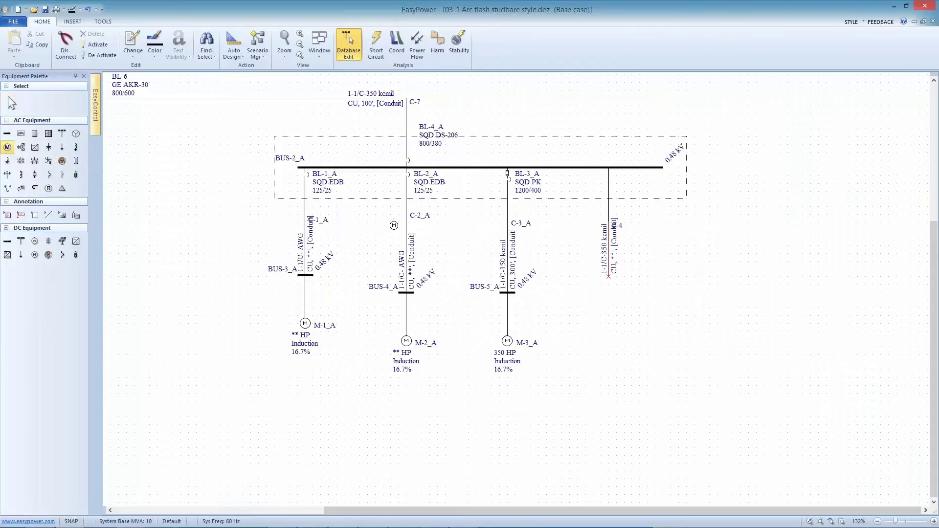
left_click(607, 282)
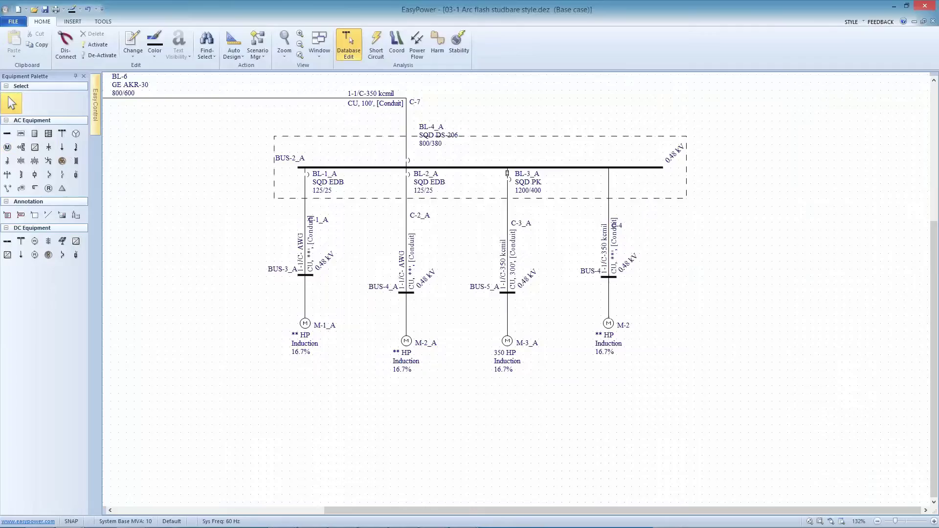
double_click(619, 323)
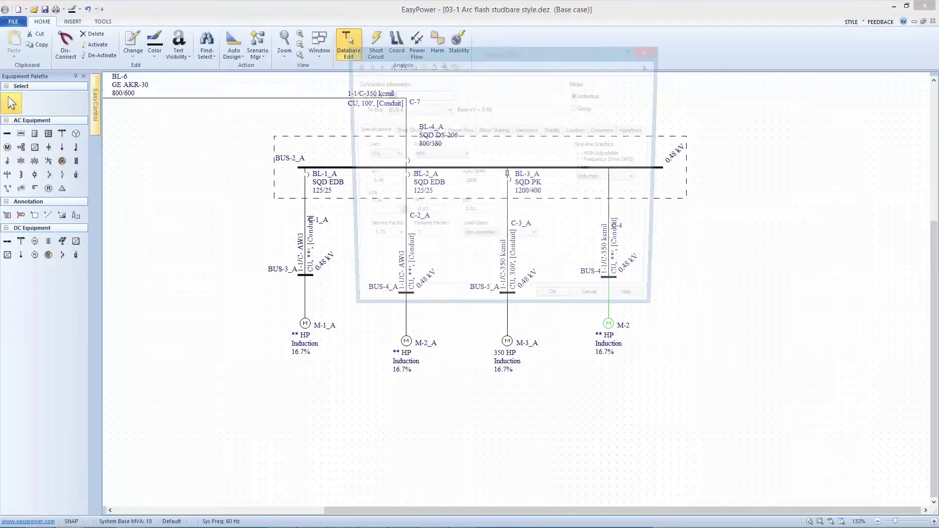
left_click_drag(473, 52, 178, 64)
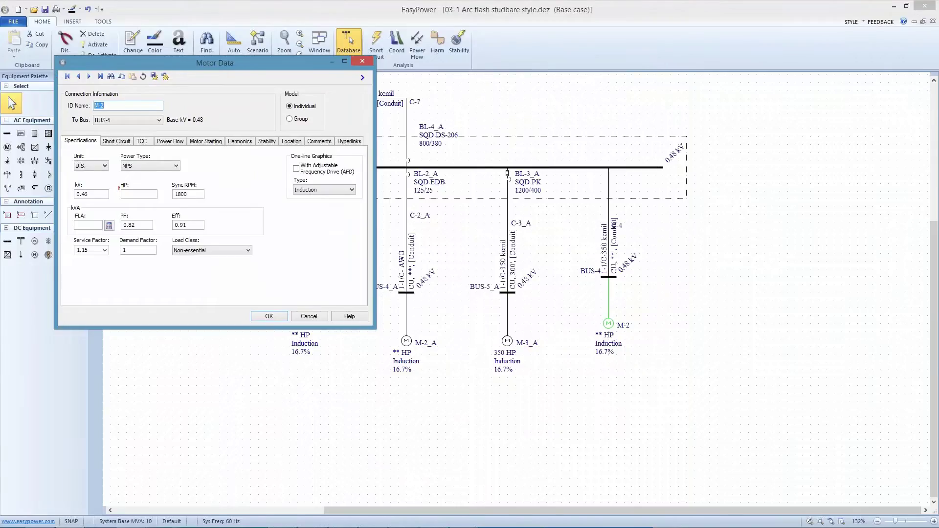
In Excel's Motors sheet, hide the AC/DC and Status columns (C and D).
key("alt+Tab")
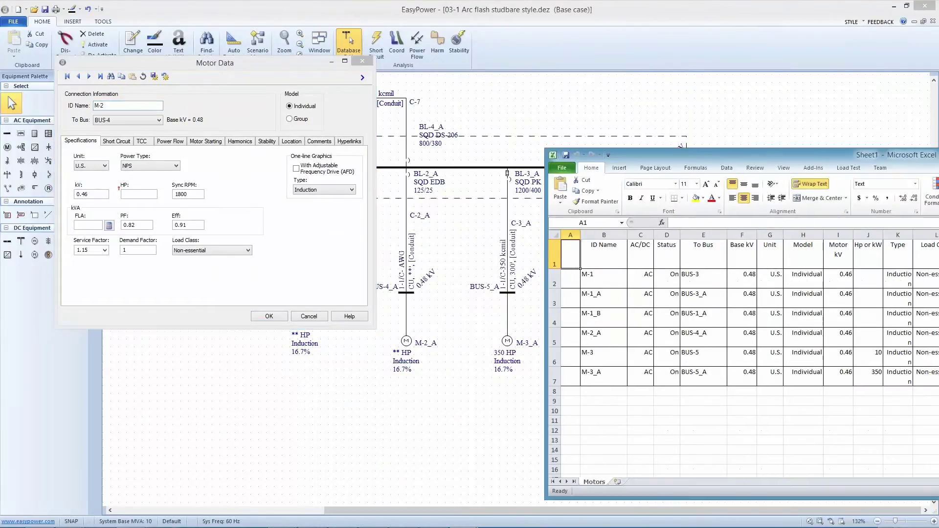
left_click_drag(936, 158, 896, 122)
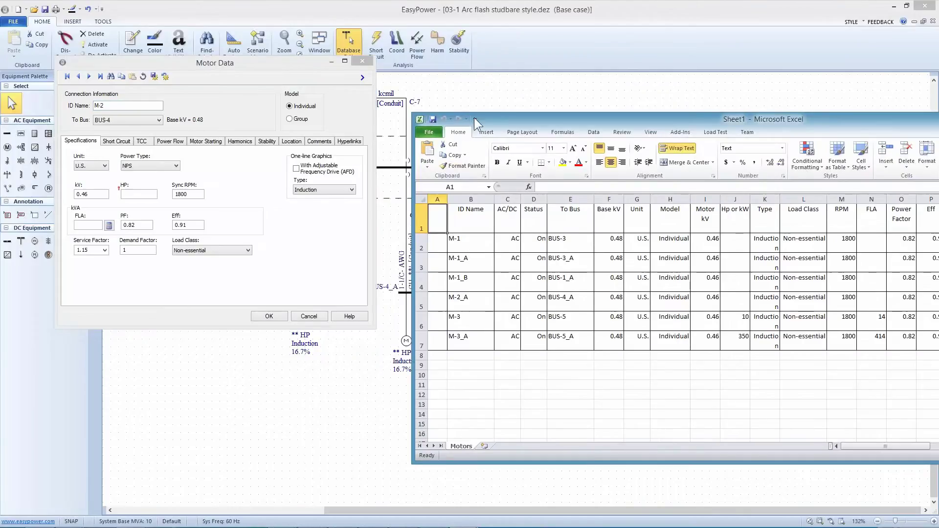
left_click_drag(489, 118, 506, 87)
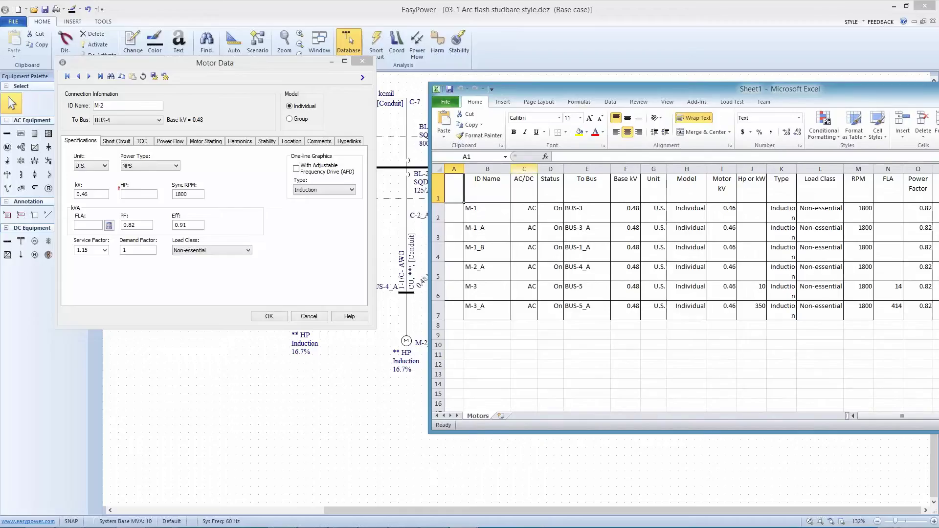
left_click(524, 168)
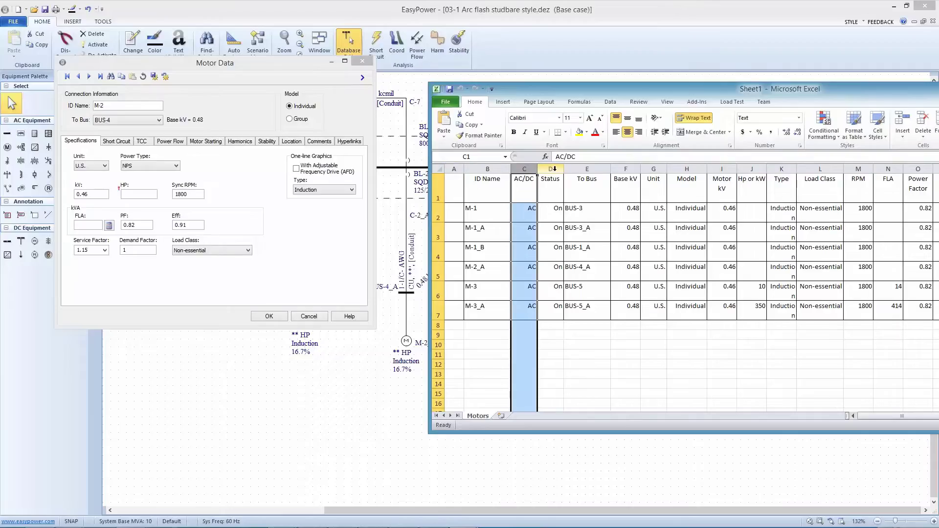
left_click(554, 169, "ctrl")
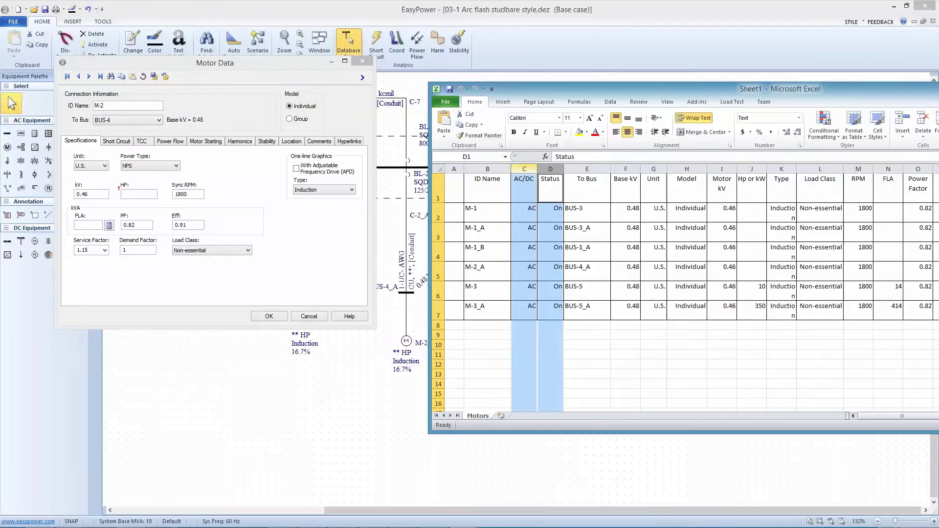
right_click(528, 170)
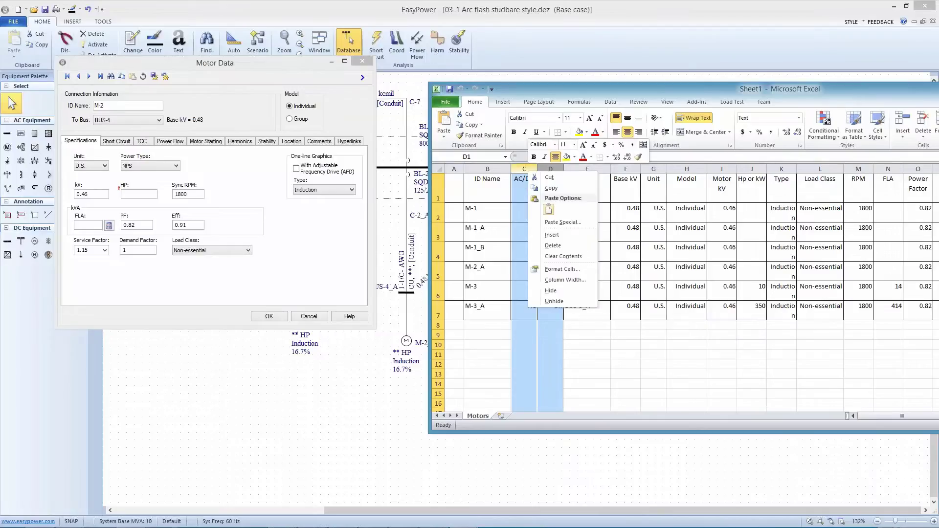
left_click(551, 293)
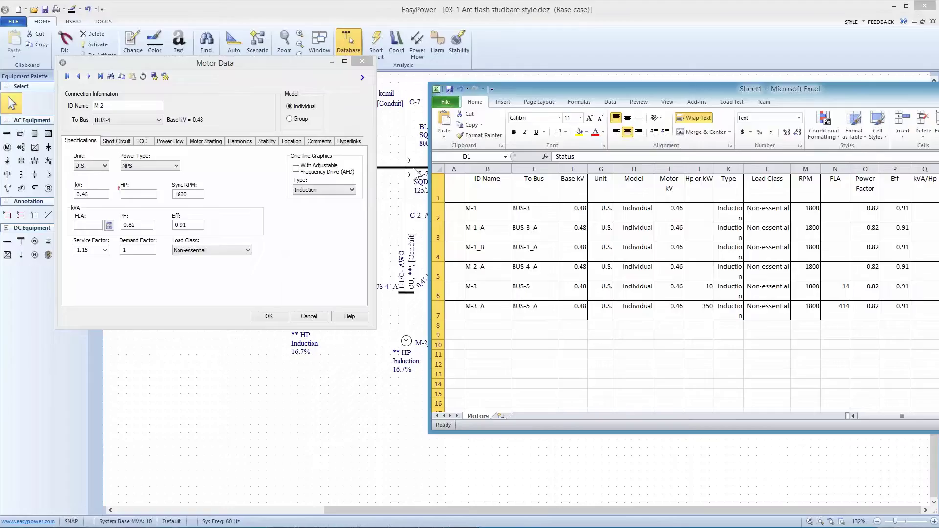
Bring the Excel window fully on screen and hide the RPM column M.
left_click_drag(637, 94, 501, 65)
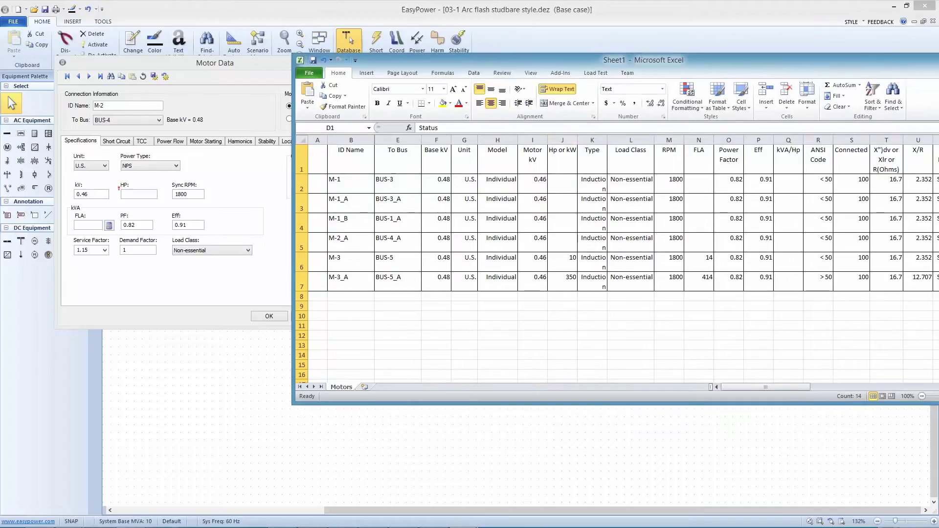
left_click(626, 148)
left_click_drag(652, 60, 518, 57)
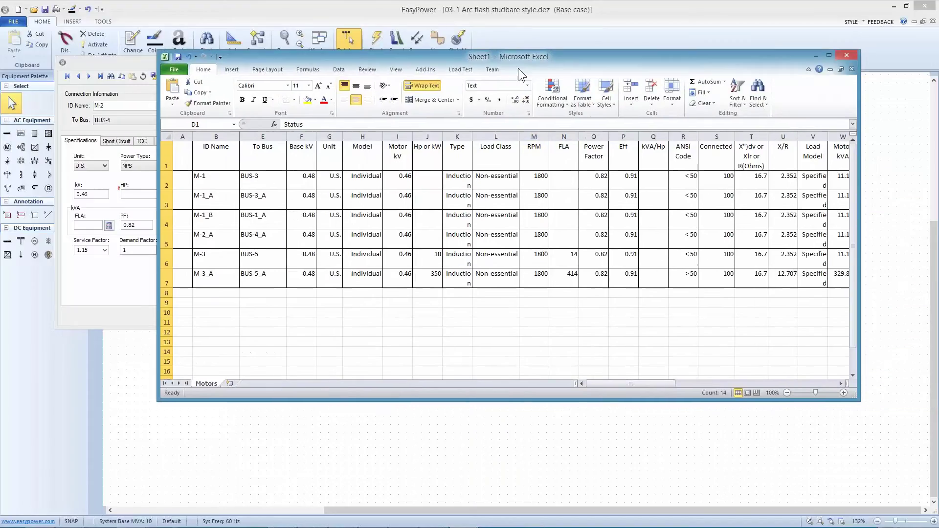
left_click(532, 135)
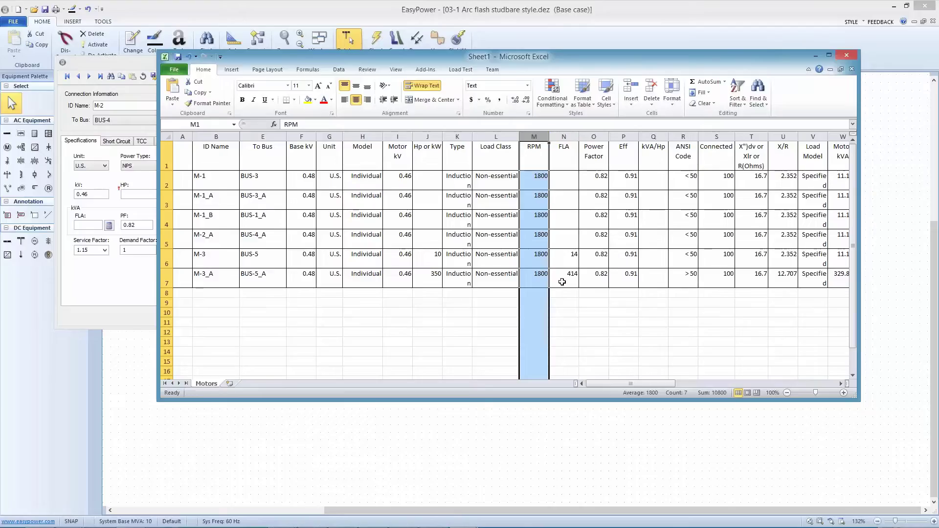
right_click(538, 138)
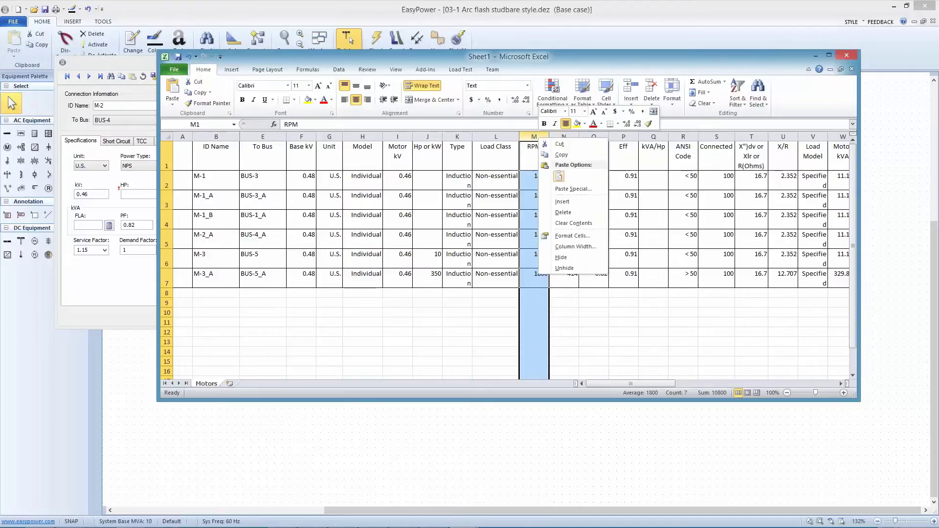
left_click(565, 257)
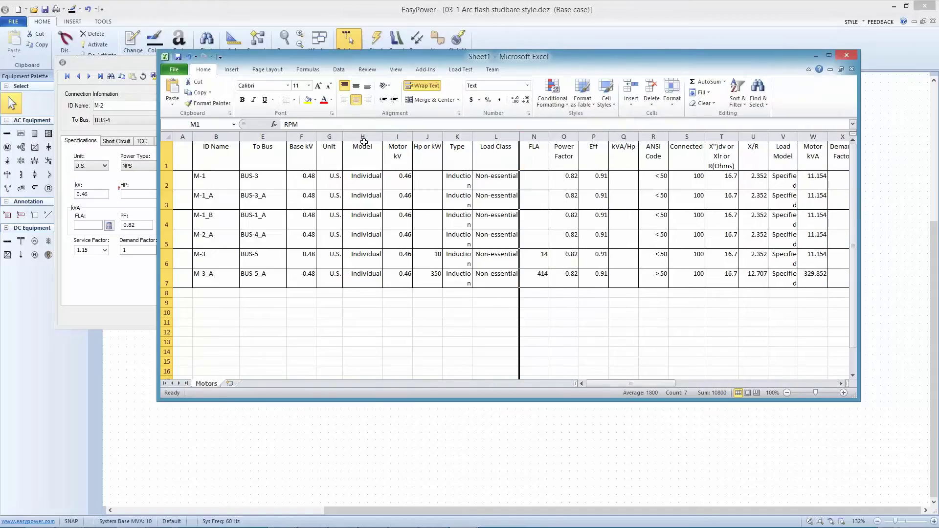
Fill the Hp or kW column J and the FLA column yellow.
left_click(428, 136)
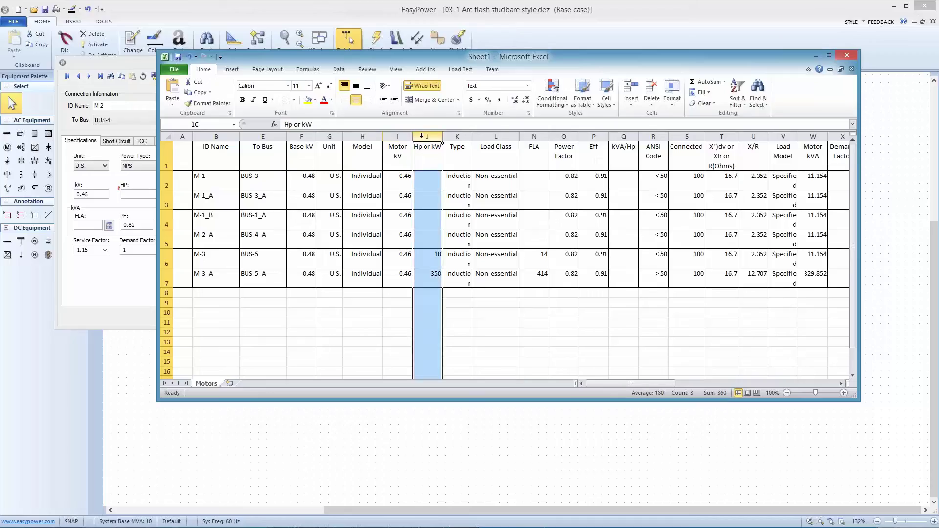
left_click(308, 100)
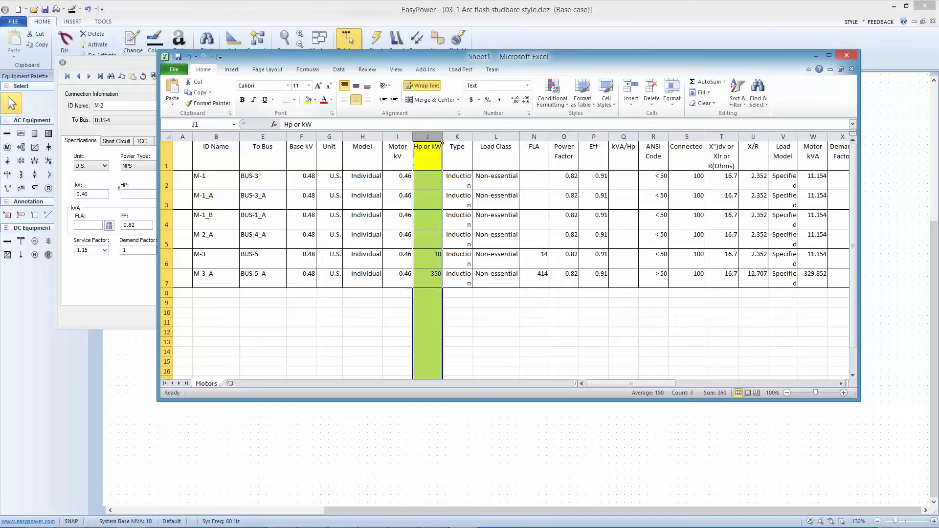
left_click(533, 137)
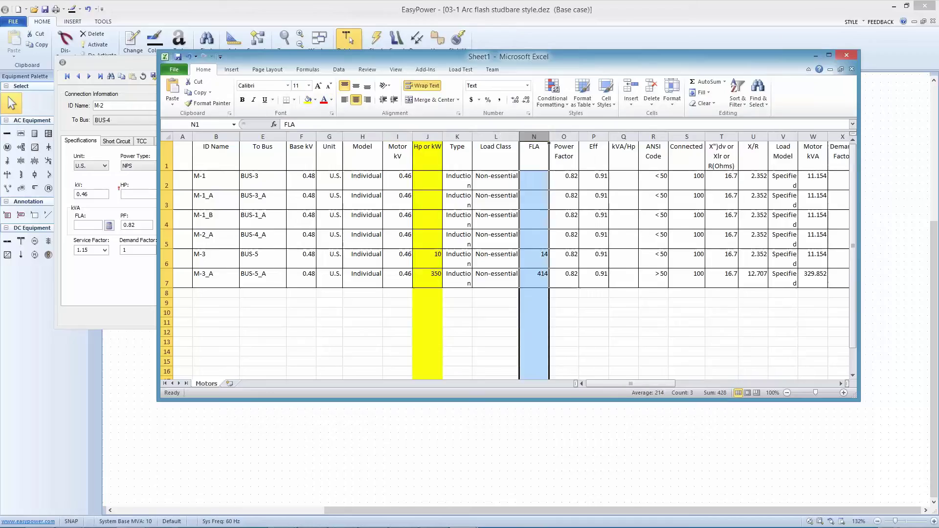
left_click(308, 100)
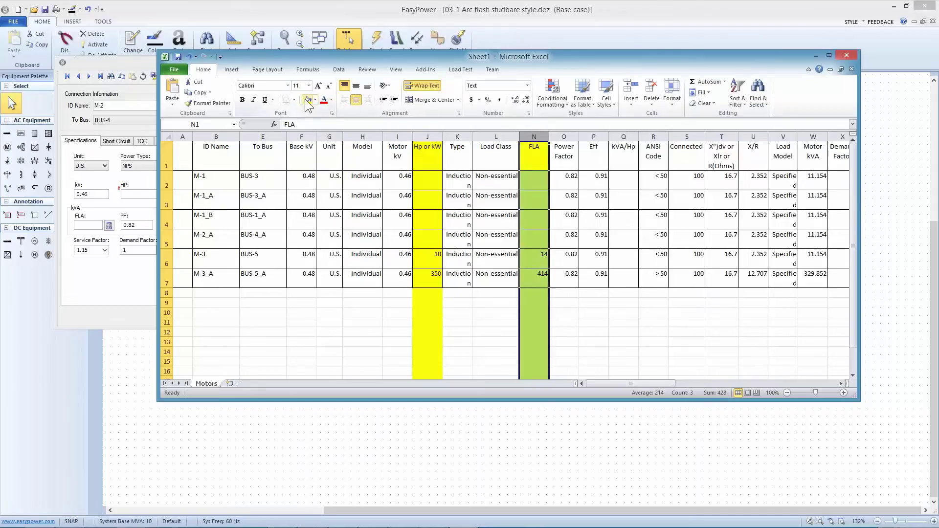
Hide the ANSI Code, Connected and X"dv columns (R through T).
left_click(648, 138)
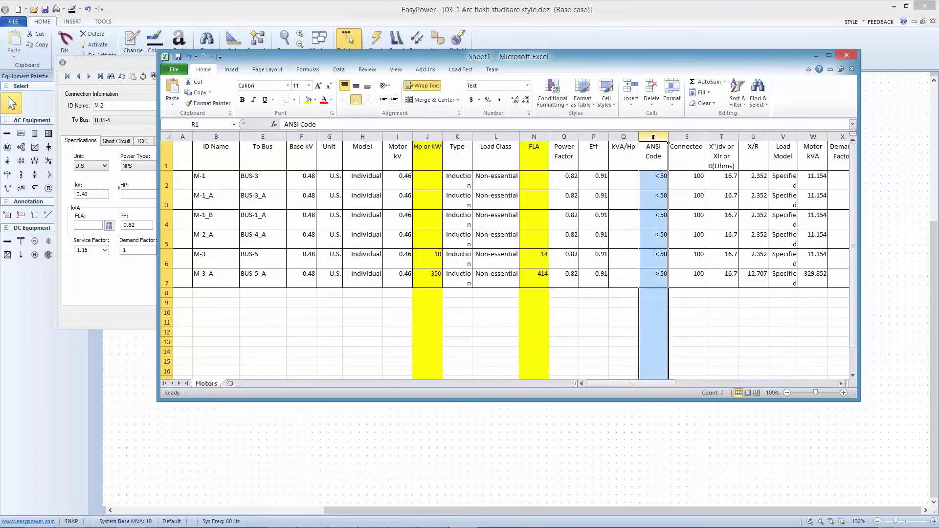
left_click(683, 138, "ctrl")
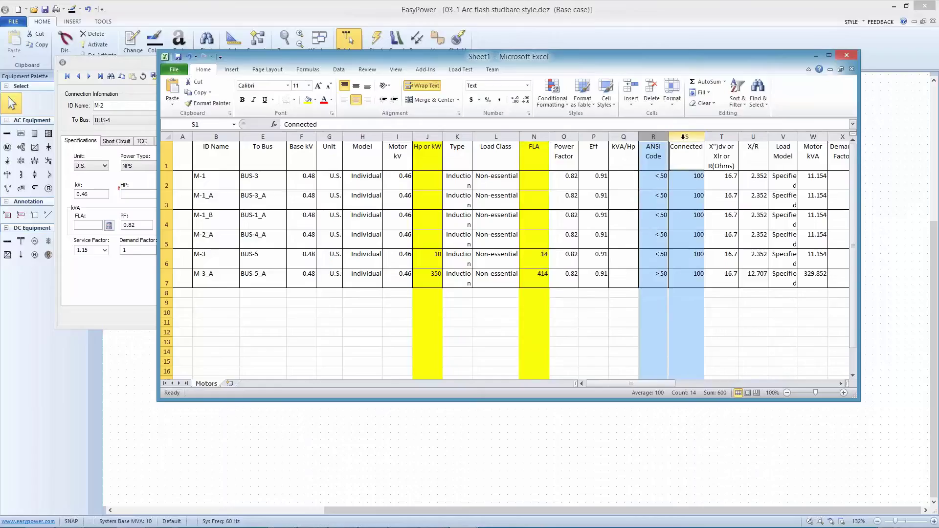
left_click(728, 133, "ctrl")
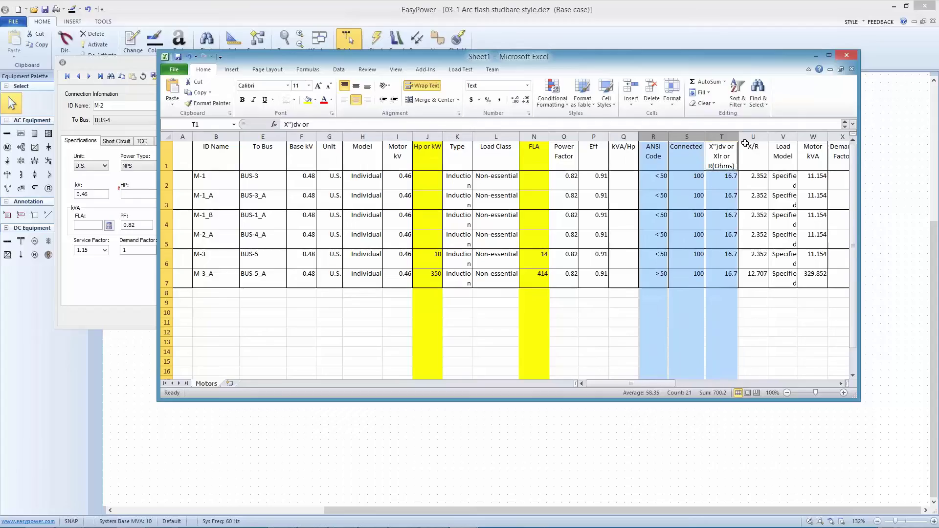
right_click(684, 137)
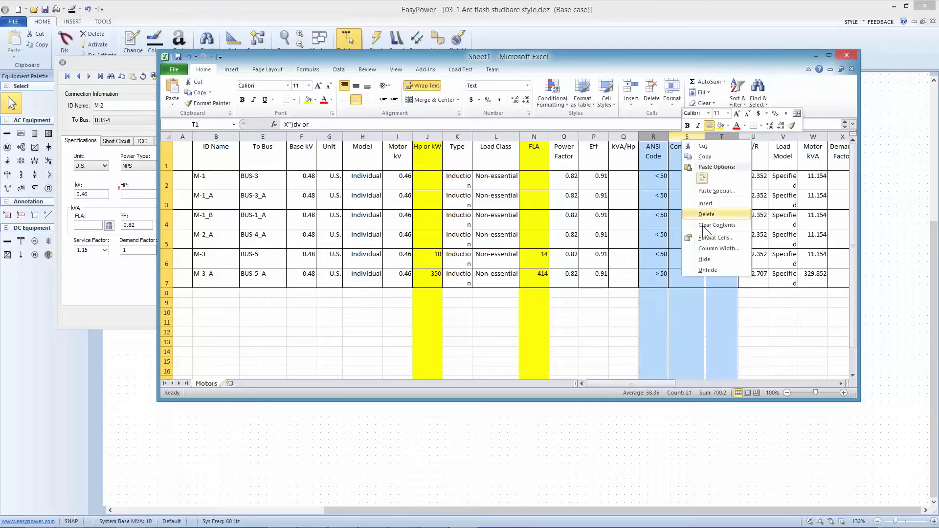
left_click(707, 259)
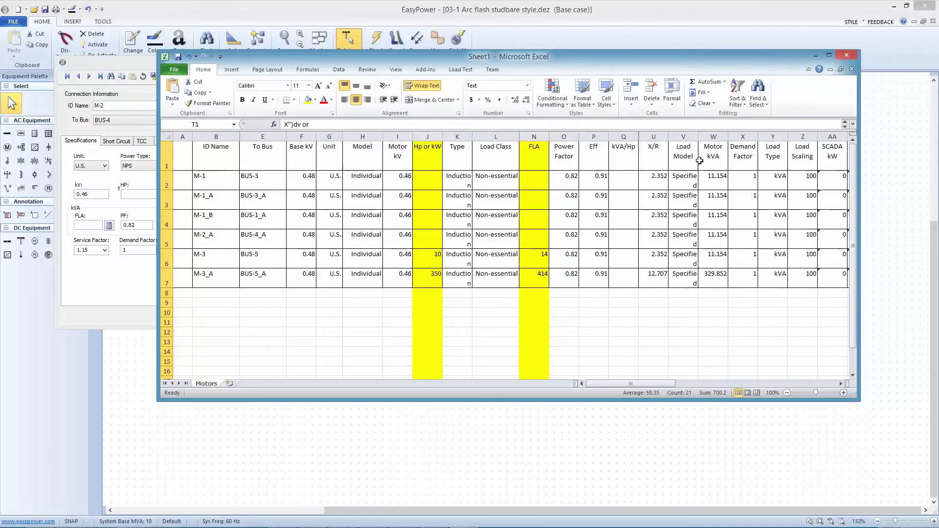
Move Excel aside and enter 20 HP for motor M-2.
left_click_drag(362, 61, 883, 158)
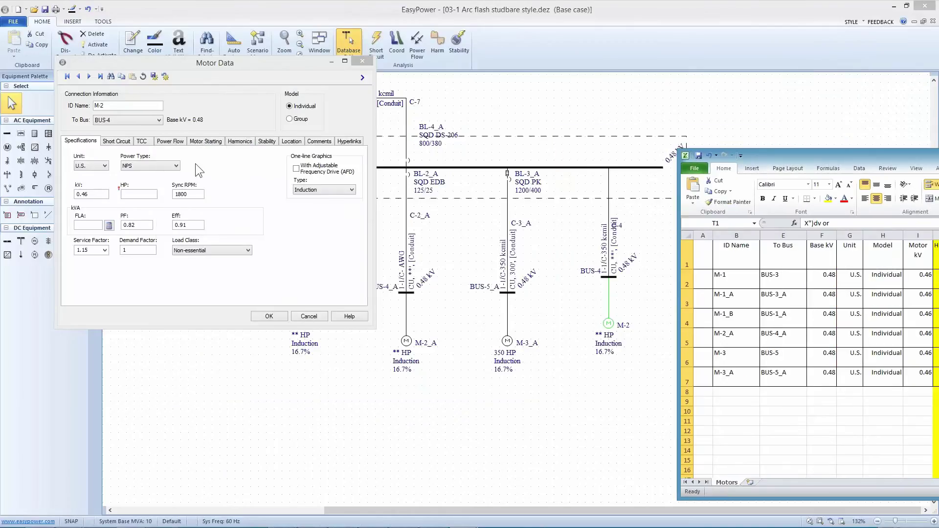
left_click(130, 194)
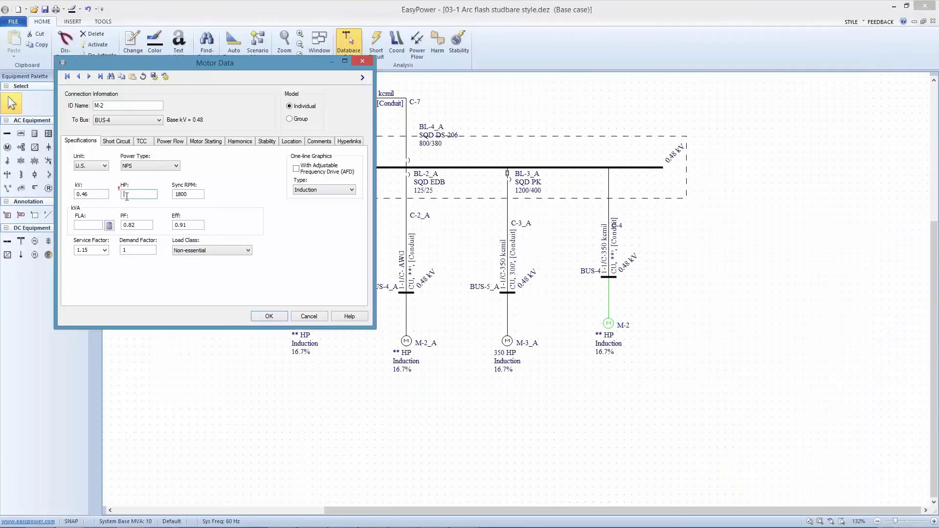
type("20")
left_click(150, 228)
Calculate M-2's short-circuit X/R and motor starting values, then bring Excel back in front.
left_click(117, 143)
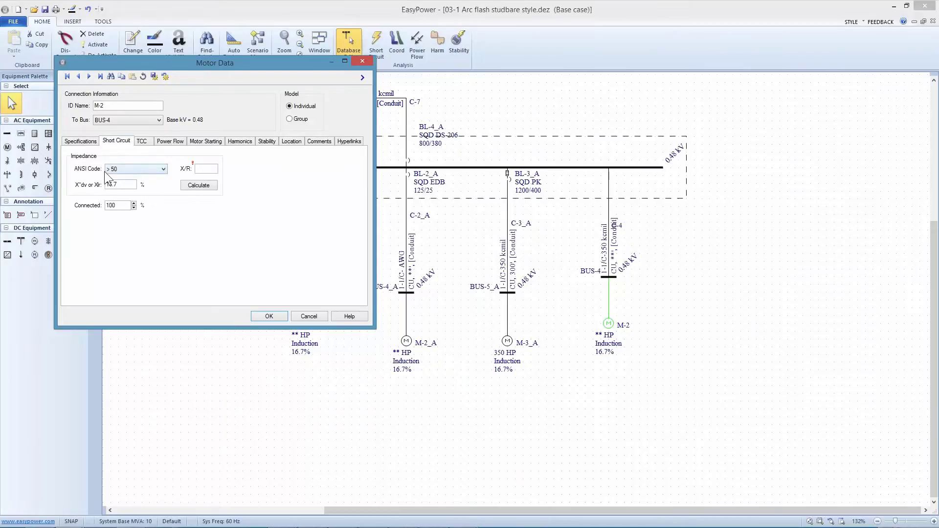
left_click(199, 186)
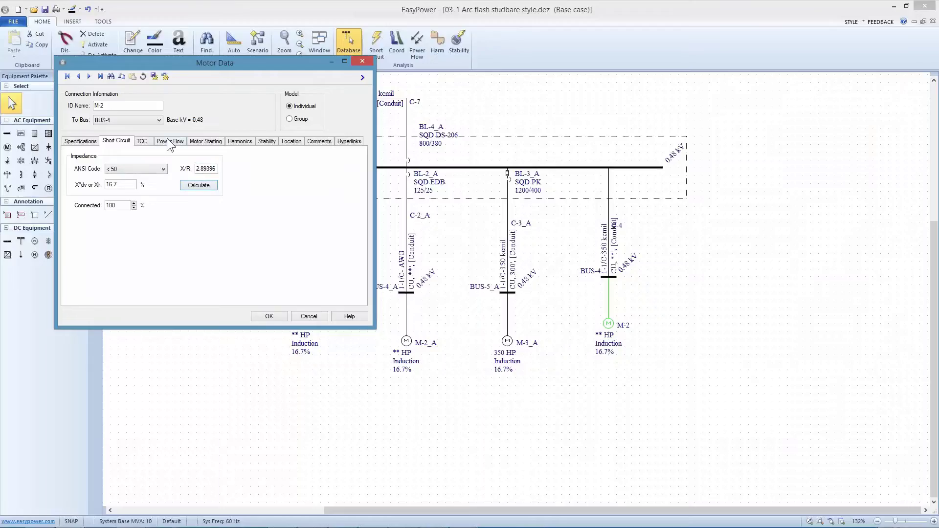
left_click(152, 142)
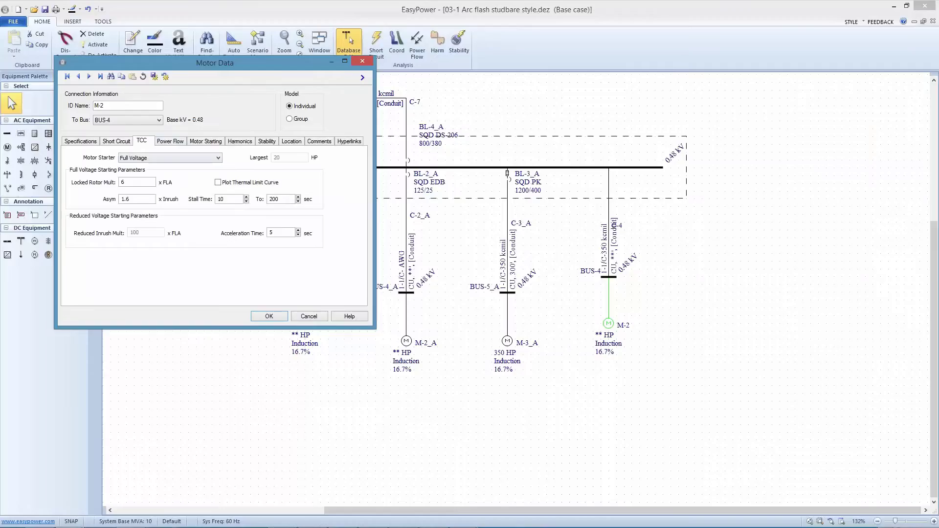
left_click(171, 142)
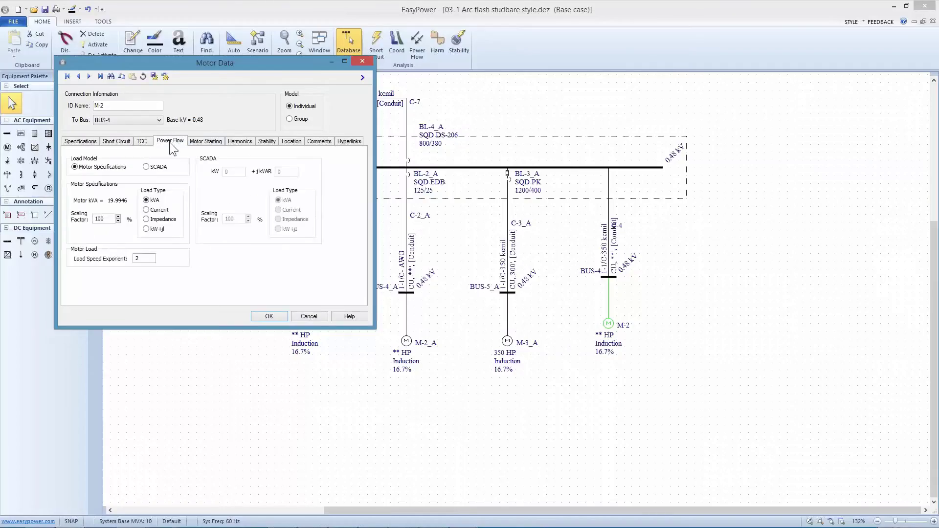
left_click(199, 143)
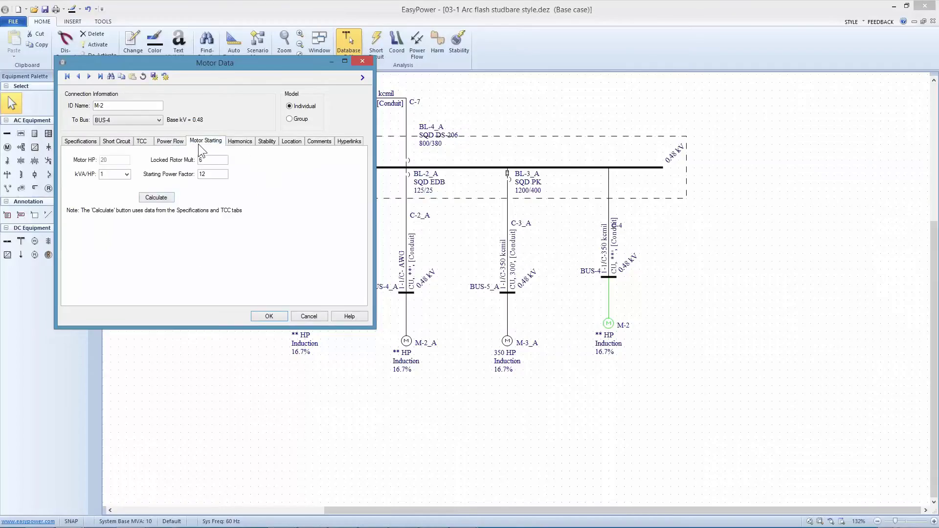
left_click(161, 198)
left_click_drag(938, 161, 261, 112)
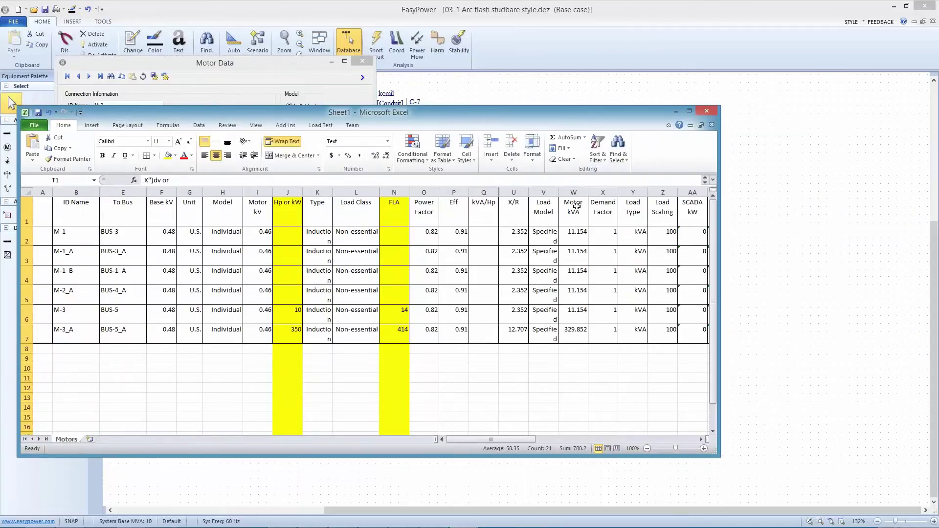
Fill the ID Name column B yellow and park the Excel window at the right screen edge.
left_click_drag(529, 439, 474, 437)
left_click(78, 193)
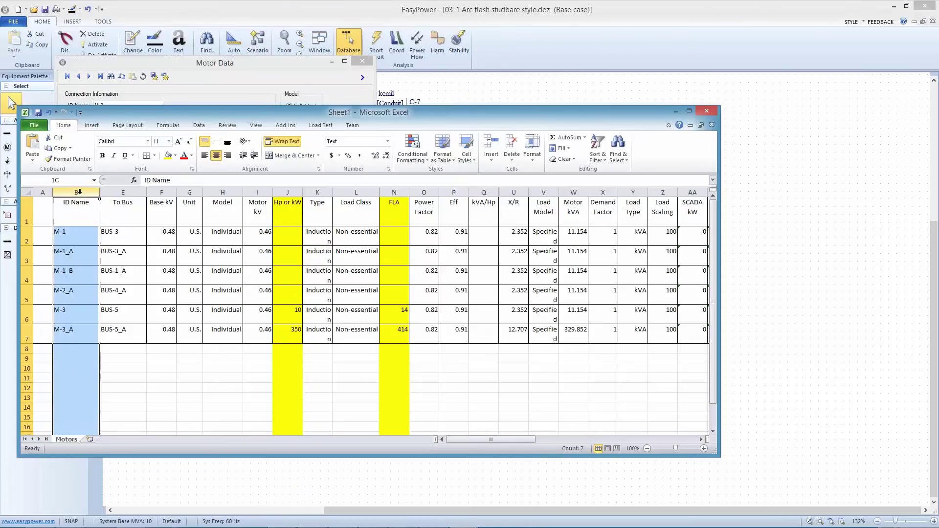
left_click(168, 155)
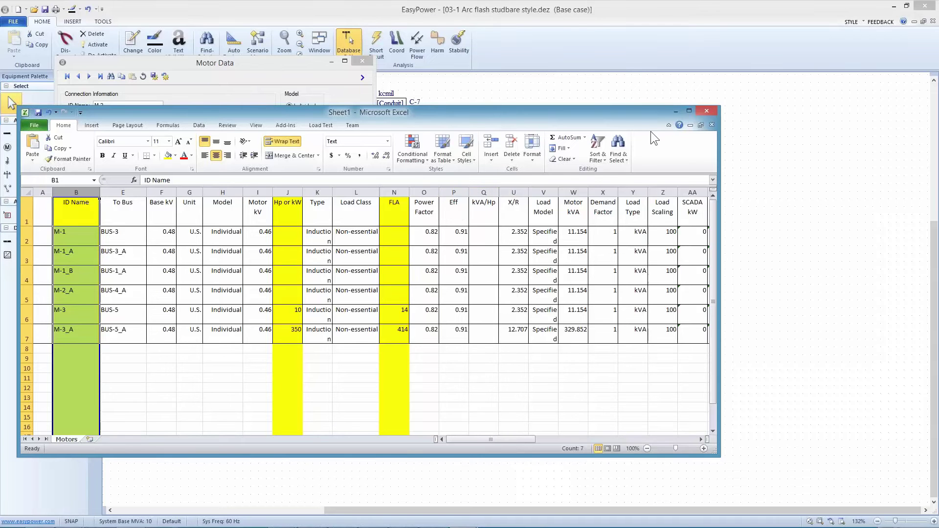
left_click_drag(606, 113, 938, 146)
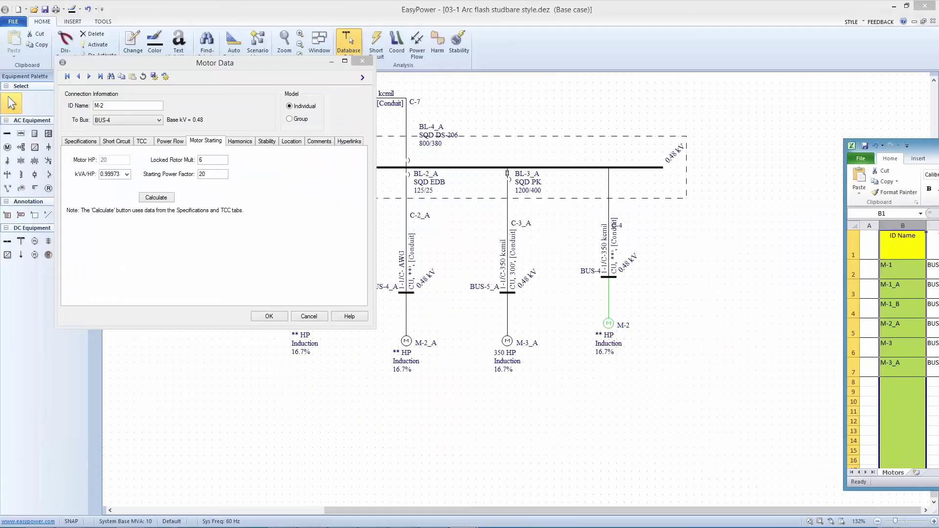
Cancel the M-2 Motor Data dialog, then attempt renaming the Main One-line drawing and dismiss the warning.
left_click(308, 316)
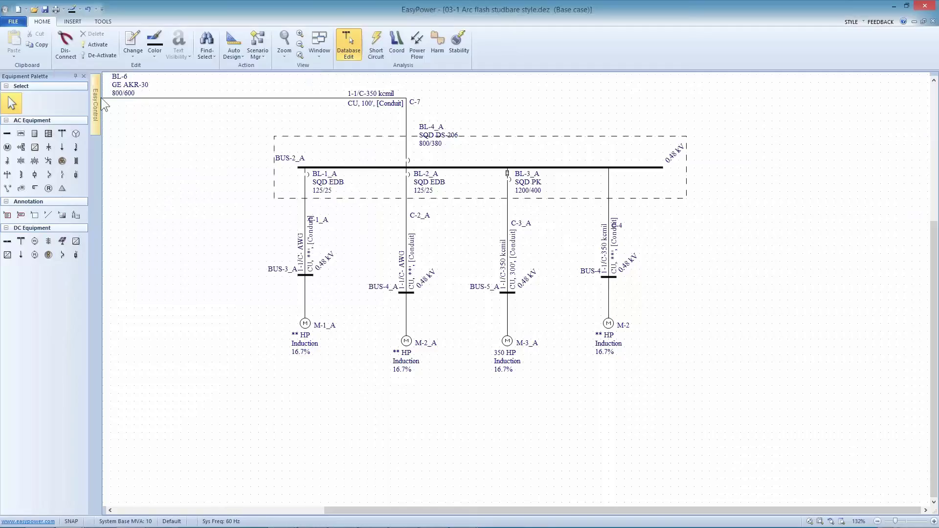
mouse_move(101, 104)
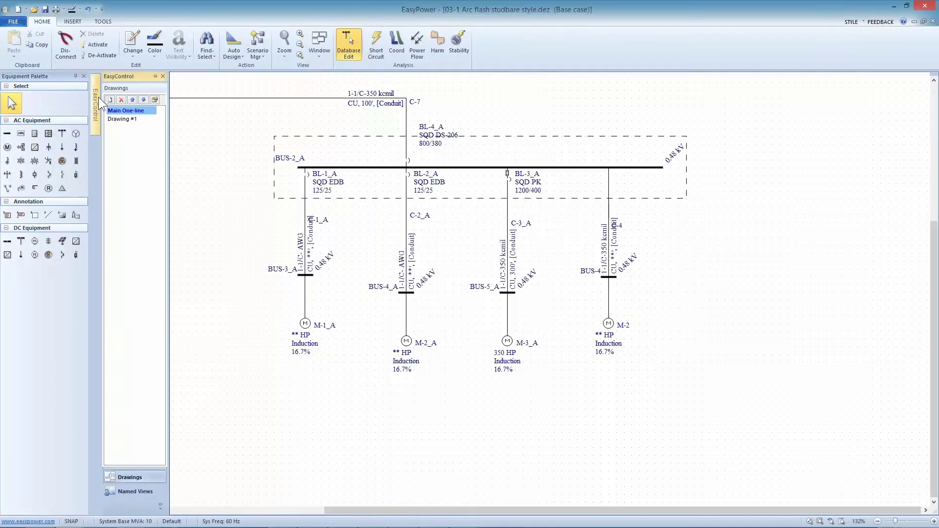
left_click(118, 110)
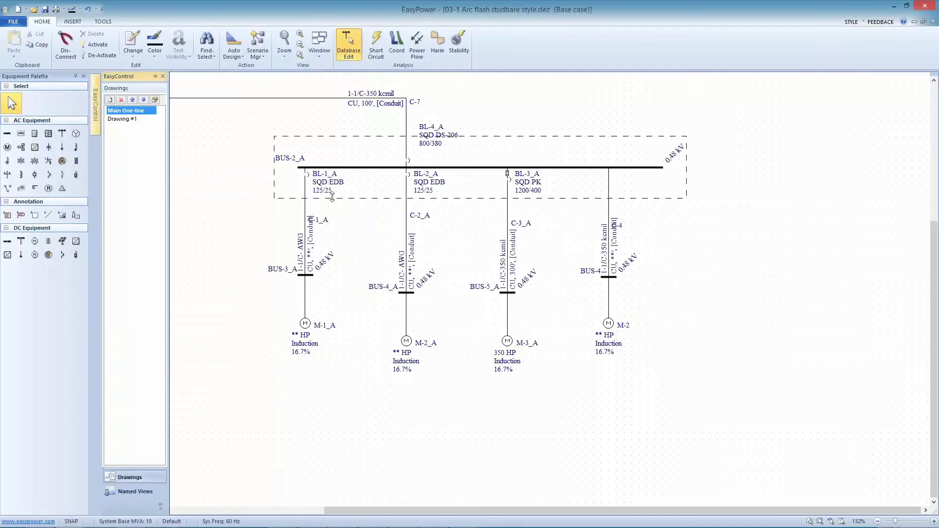
key("Delete")
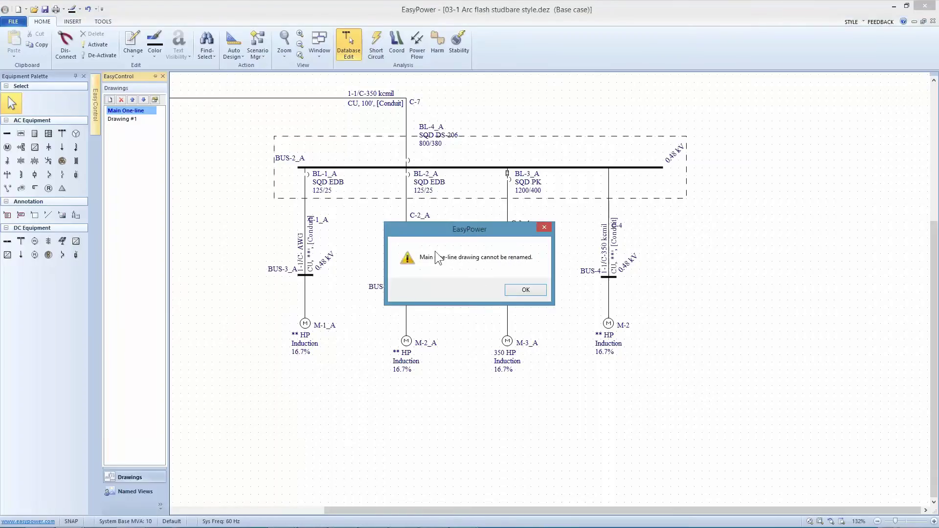
left_click(514, 291)
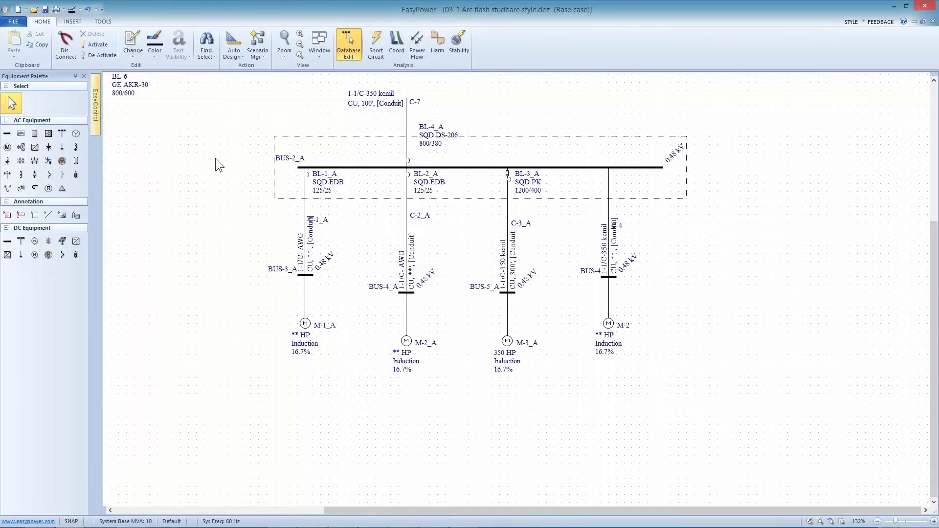
scroll(216, 157, "down", 1)
Zoom to fit the Main One-line, showing motor M-2 on BUS-4 fed by cable C-4.
left_click(301, 55)
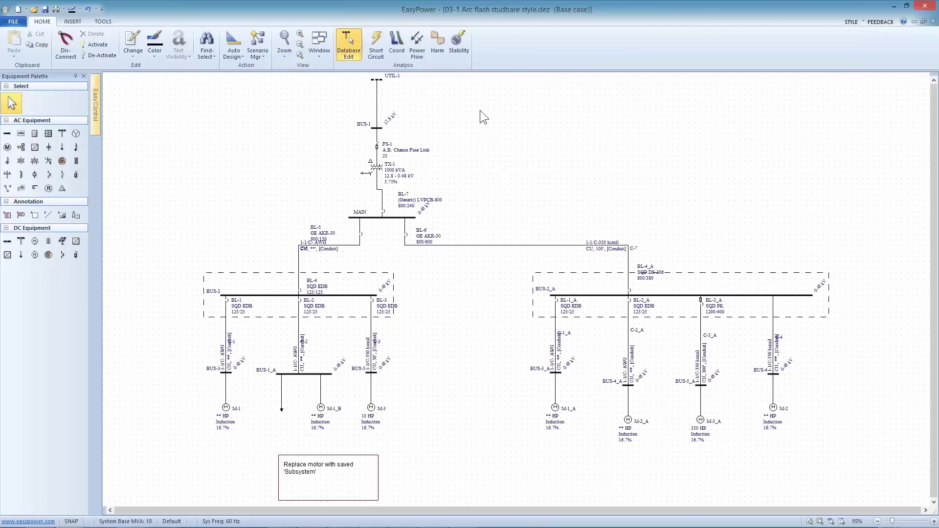
mouse_move(495, 249)
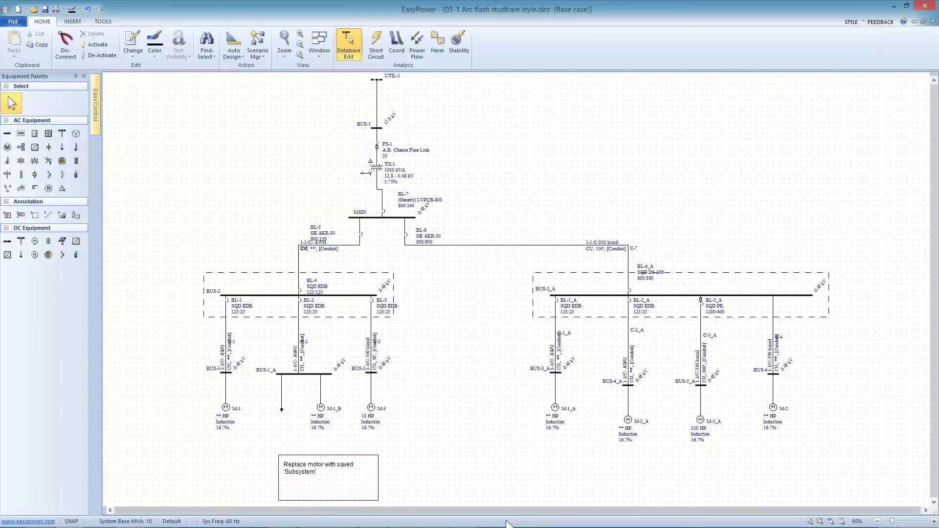
mouse_move(437, 525)
mouse_move(408, 523)
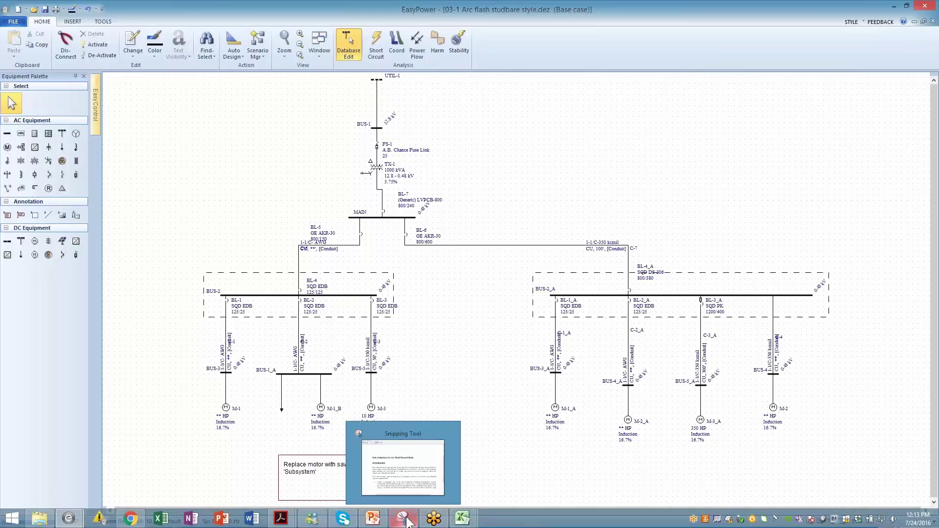
Bring the Use EasyPower for Data Collection Templates presentation back to the front.
left_click(373, 518)
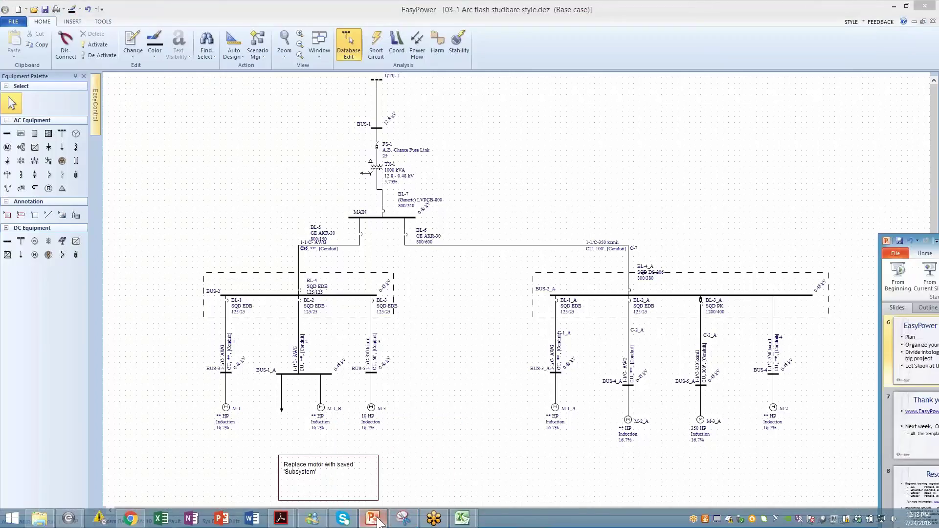